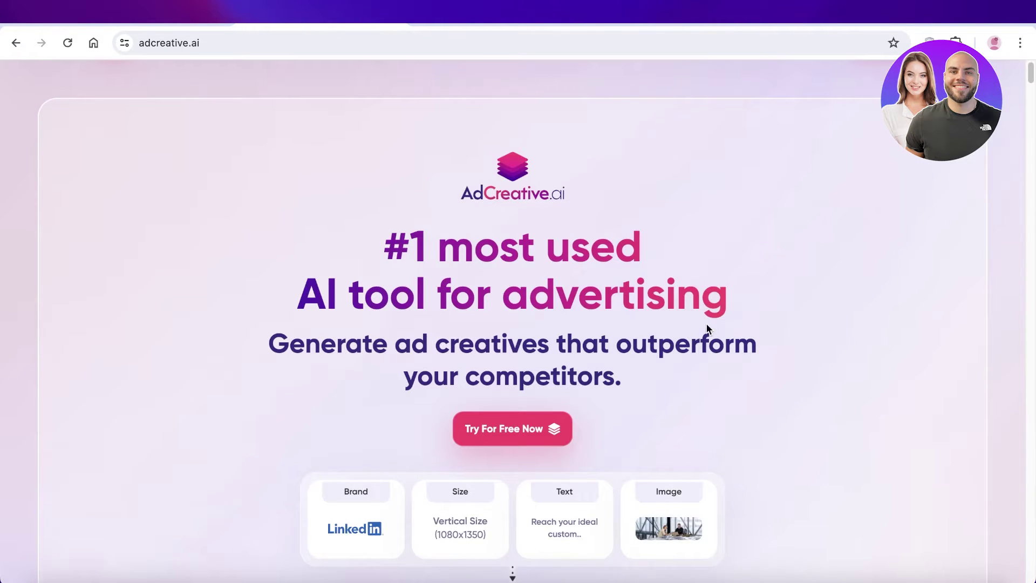
Look over the AdCreative.ai homepage, including its advertised features and the sample ad creatives
{"action": "scroll", "coordinate": [706, 328], "scroll_direction": "down", "scroll_amount": 3}
{"action": "scroll", "coordinate": [674, 325], "scroll_direction": "down", "scroll_amount": 5}
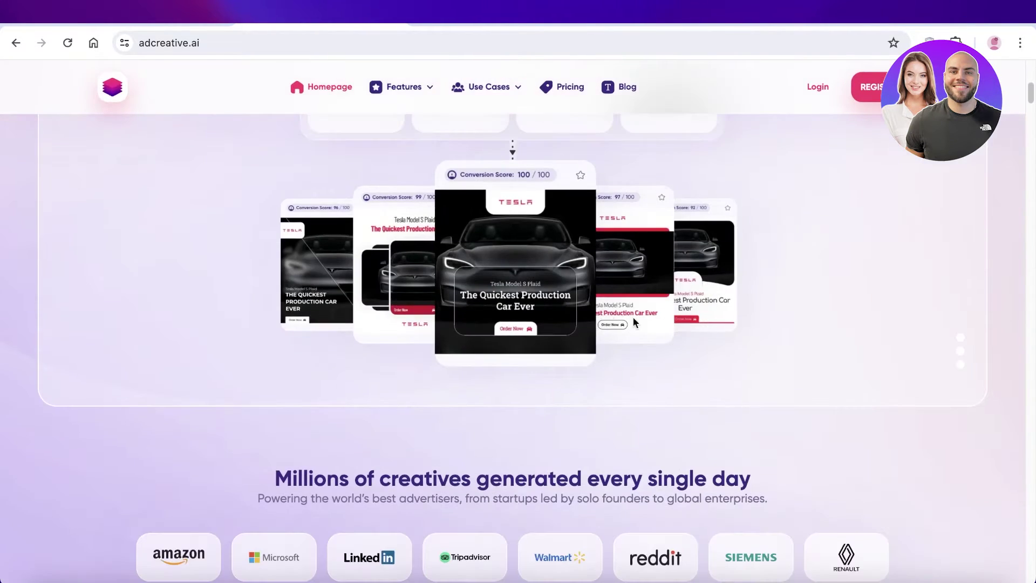
{"action": "mouse_move", "coordinate": [388, 89]}
{"action": "scroll", "coordinate": [397, 268], "scroll_direction": "down", "scroll_amount": 10}
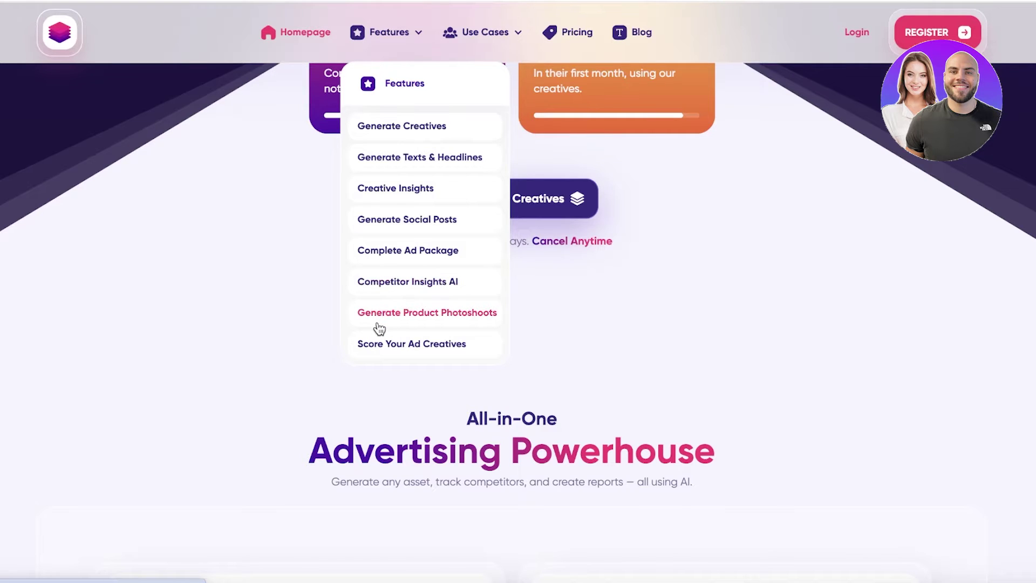
{"action": "scroll", "coordinate": [959, 302], "scroll_direction": "up", "scroll_amount": 15}
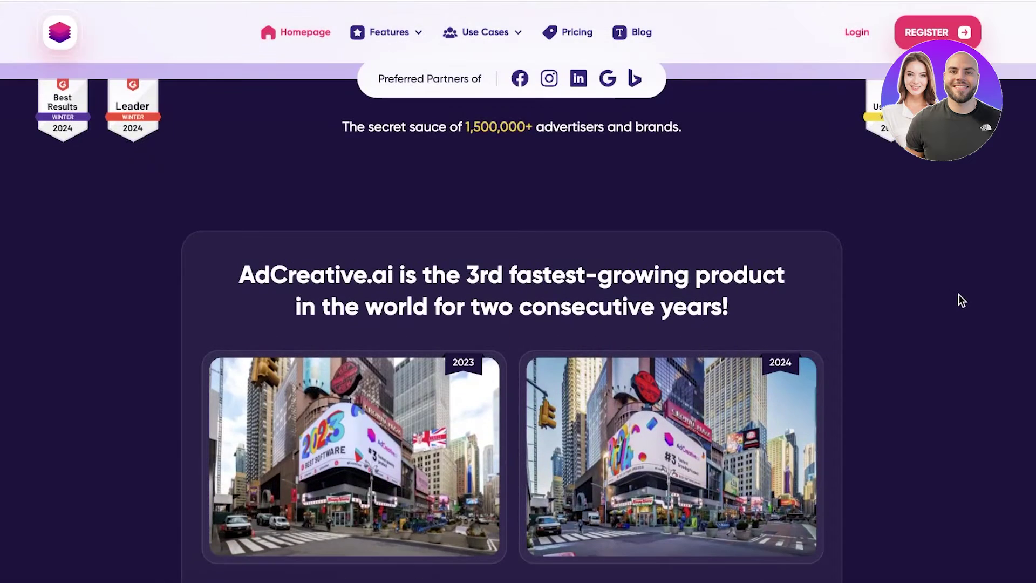
{"action": "scroll", "coordinate": [951, 295], "scroll_direction": "up", "scroll_amount": 7}
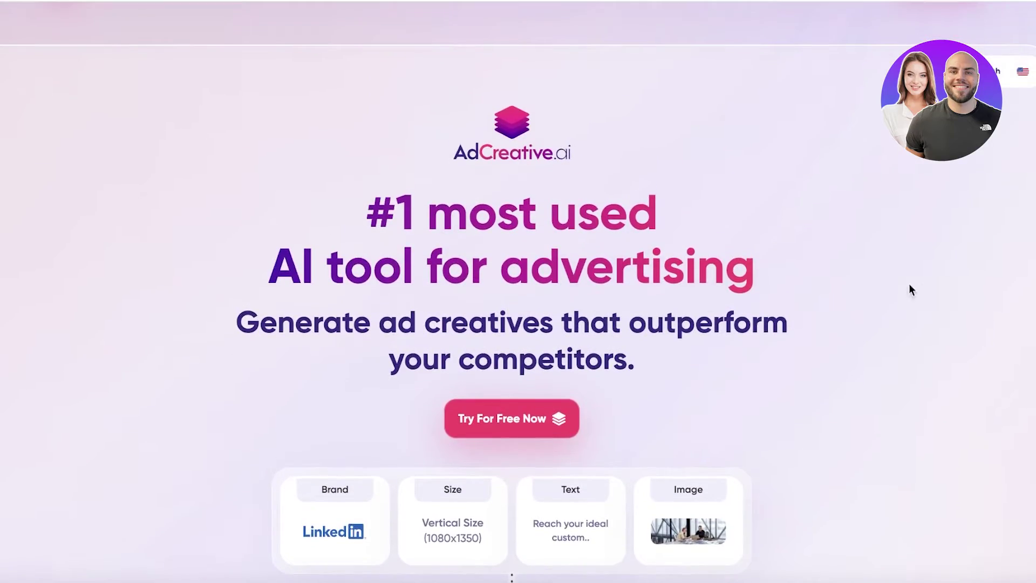
{"action": "scroll", "coordinate": [545, 41], "scroll_direction": "down", "scroll_amount": 10}
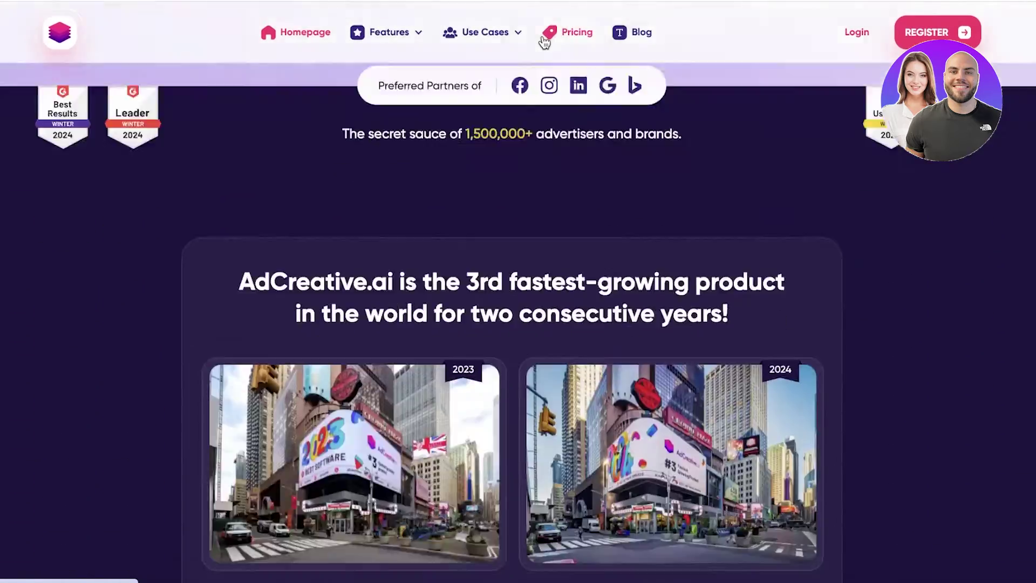
Open the pricing page and examine the monthly plans, including the Startup plan's credit options
{"action": "left_click", "coordinate": [544, 39]}
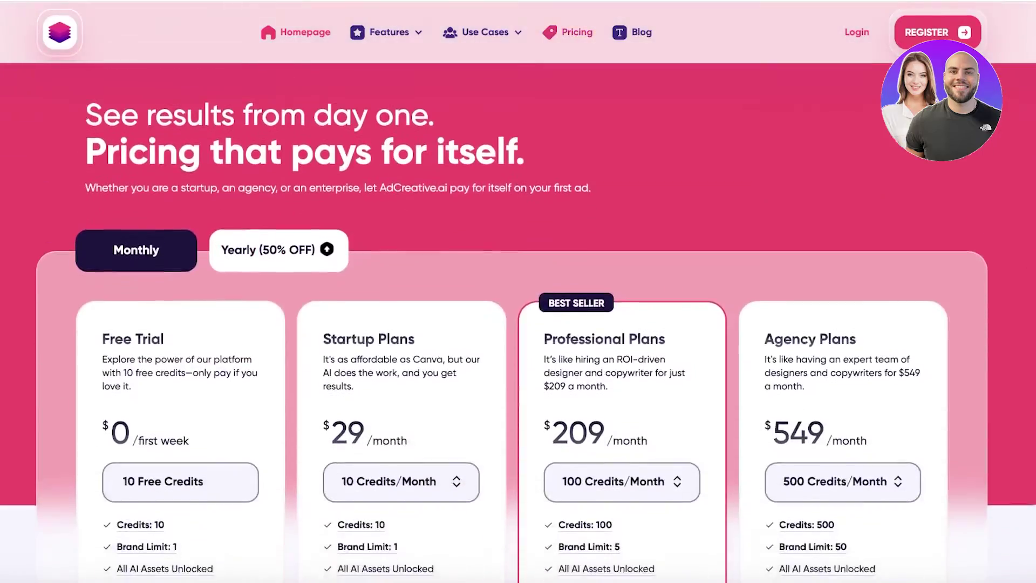
{"action": "scroll", "coordinate": [121, 252], "scroll_direction": "down", "scroll_amount": 4}
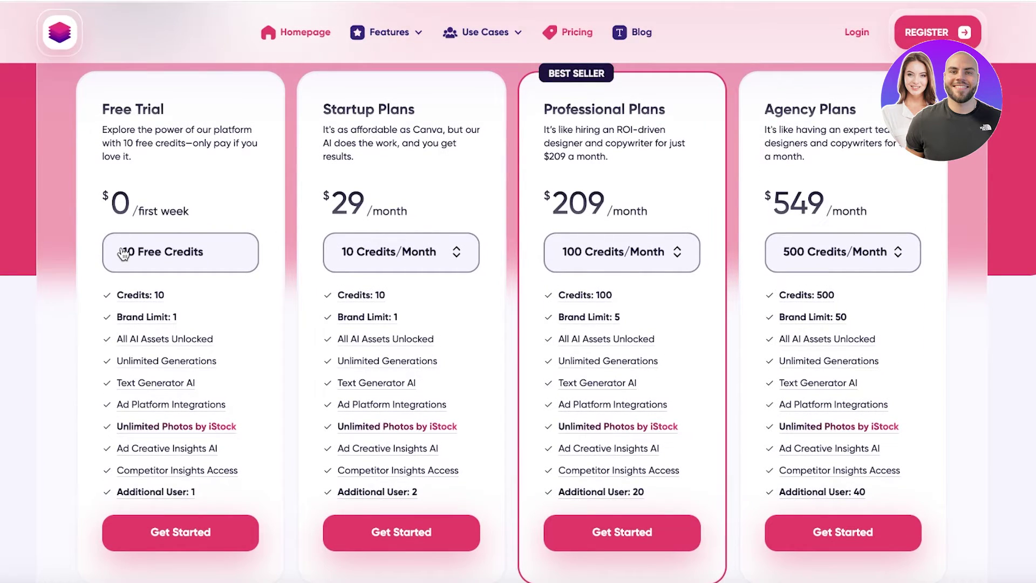
{"action": "scroll", "coordinate": [410, 270], "scroll_direction": "up", "scroll_amount": 1}
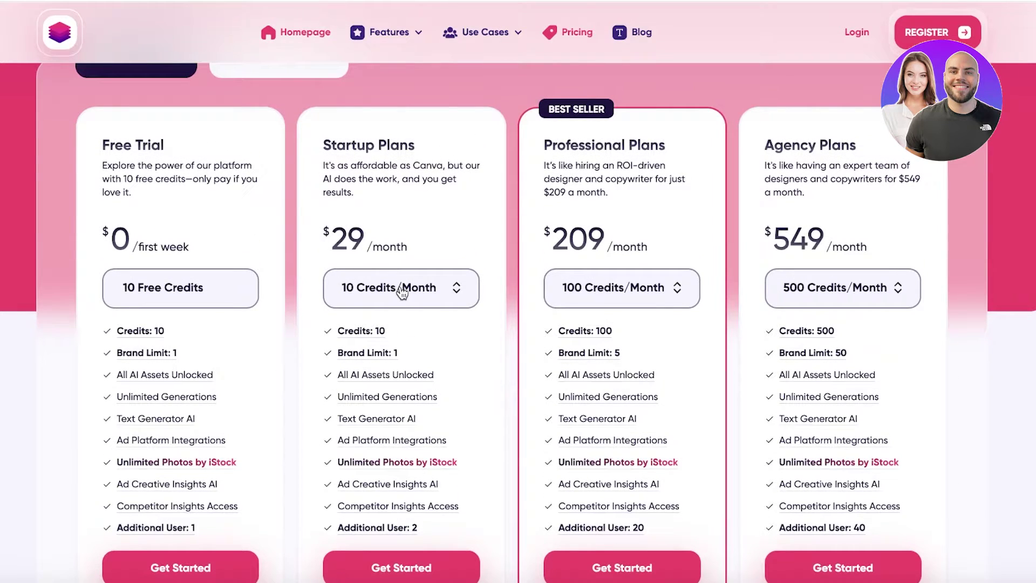
{"action": "left_click", "coordinate": [396, 281]}
{"action": "left_click", "coordinate": [380, 327]}
{"action": "mouse_move", "coordinate": [380, 327]}
{"action": "left_click", "coordinate": [400, 286]}
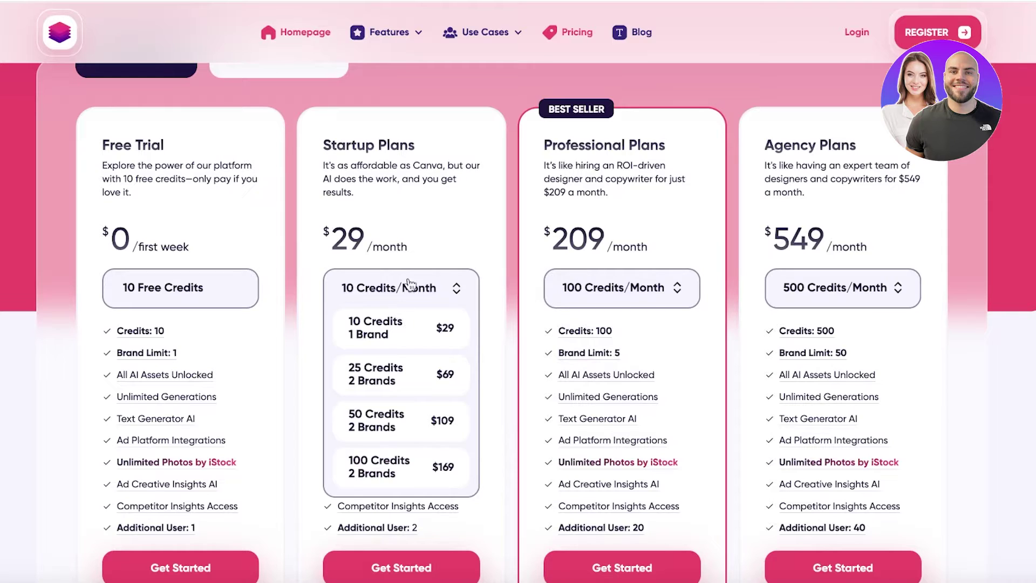
{"action": "left_click", "coordinate": [411, 286]}
{"action": "left_click", "coordinate": [397, 290]}
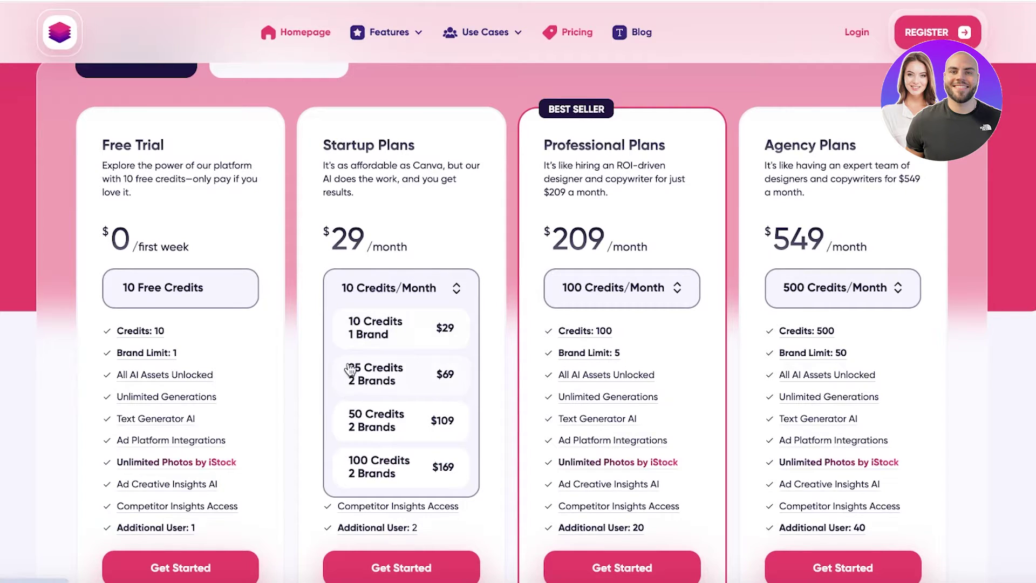
Compare the Startup plan's 25 credits option with its 10 credits option
{"action": "left_click", "coordinate": [352, 373]}
{"action": "left_click", "coordinate": [374, 297]}
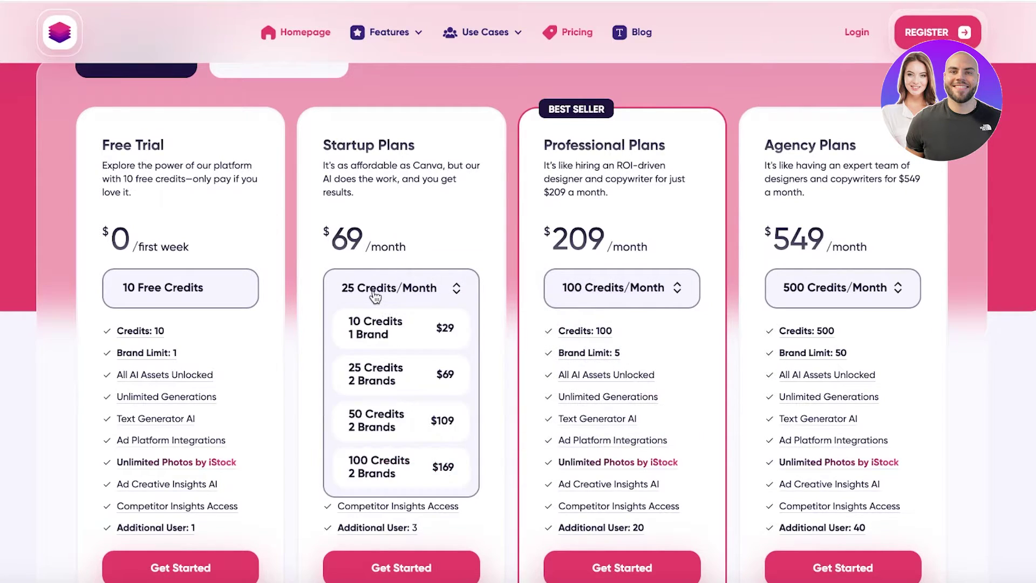
{"action": "left_click", "coordinate": [424, 210]}
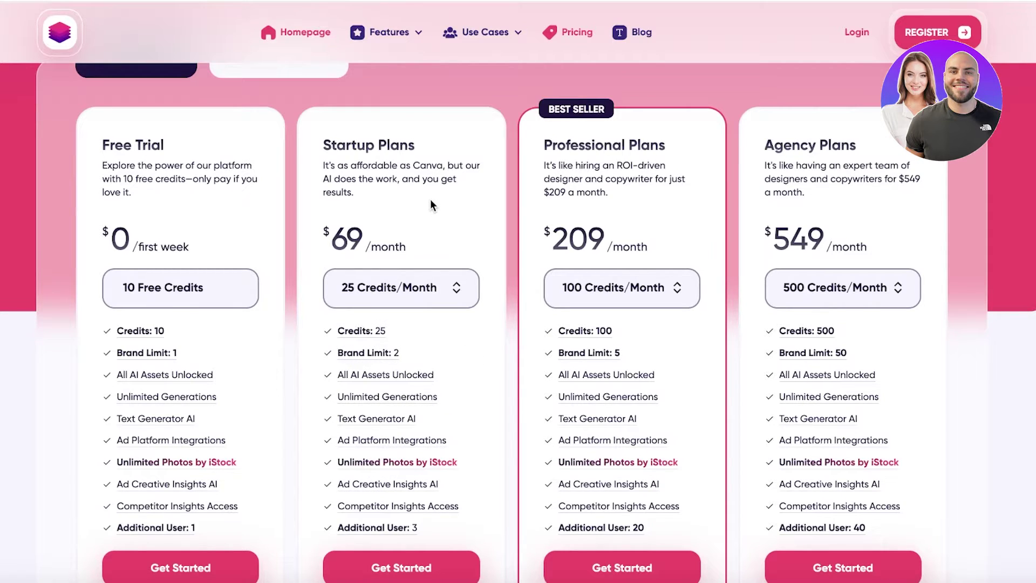
{"action": "scroll", "coordinate": [369, 315], "scroll_direction": "down", "scroll_amount": 2}
{"action": "left_click", "coordinate": [391, 175]}
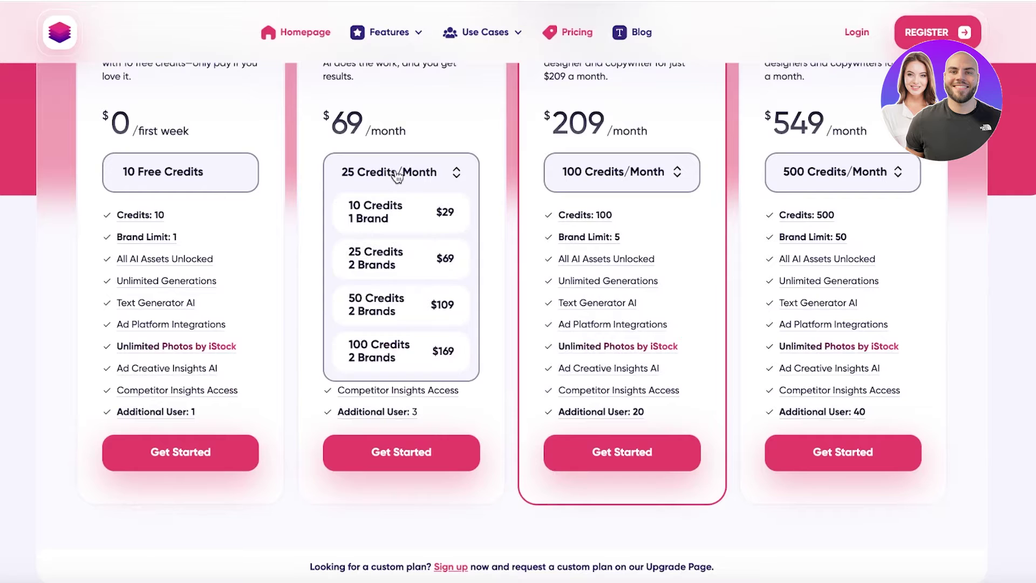
{"action": "left_click", "coordinate": [399, 210]}
{"action": "mouse_move", "coordinate": [443, 49]}
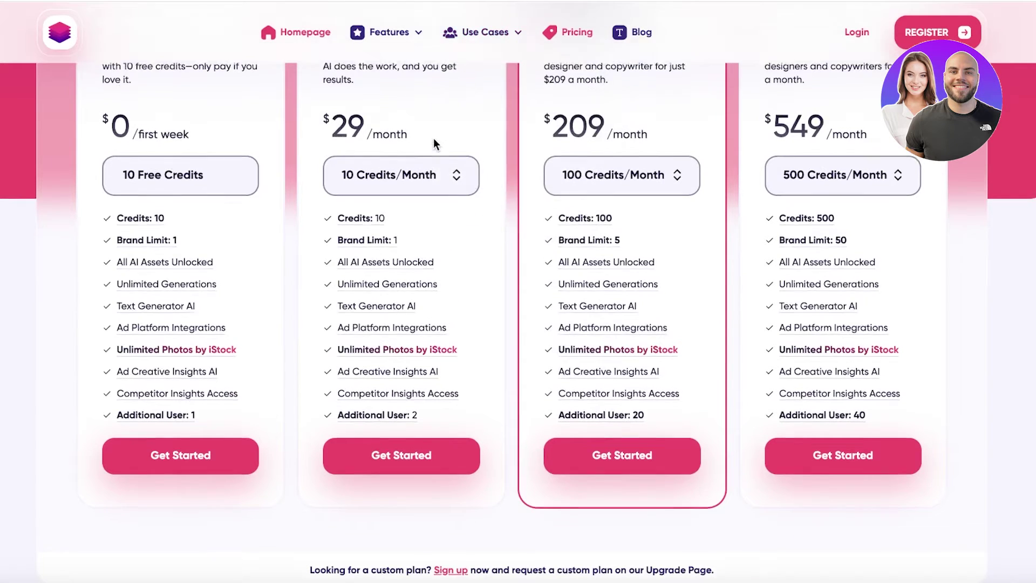
Return to the homepage, start registration and sign up with the chosen Google account
{"action": "scroll", "coordinate": [432, 138], "scroll_direction": "up", "scroll_amount": 15}
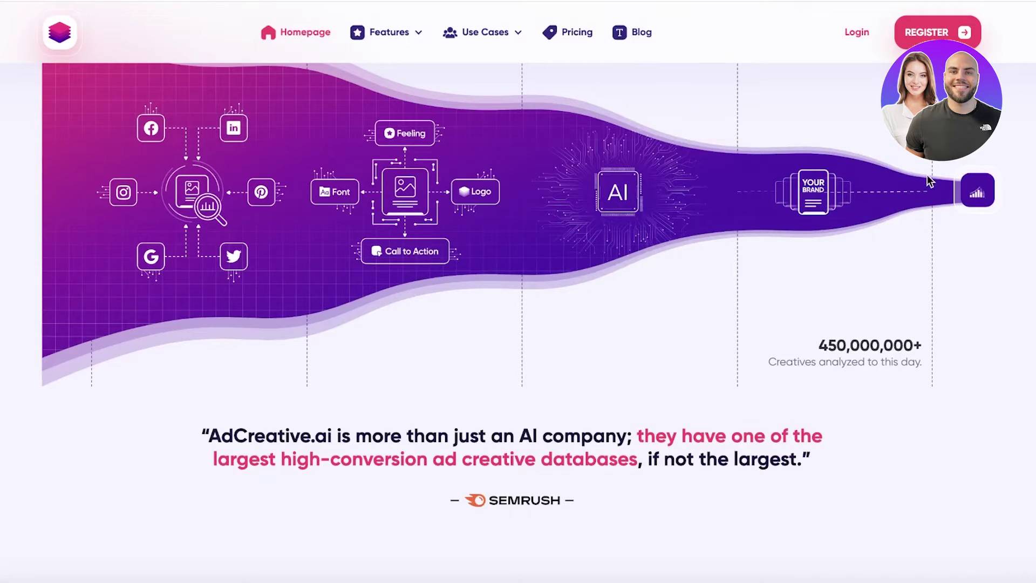
{"action": "scroll", "coordinate": [518, 292], "scroll_direction": "up", "scroll_amount": 6}
{"action": "left_click", "coordinate": [942, 30]}
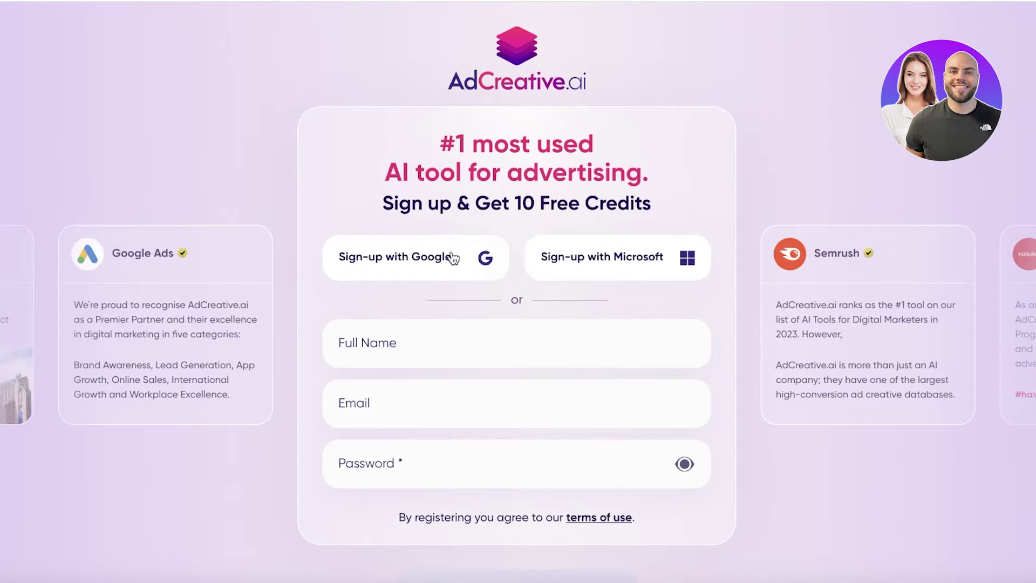
{"action": "left_click", "coordinate": [450, 254]}
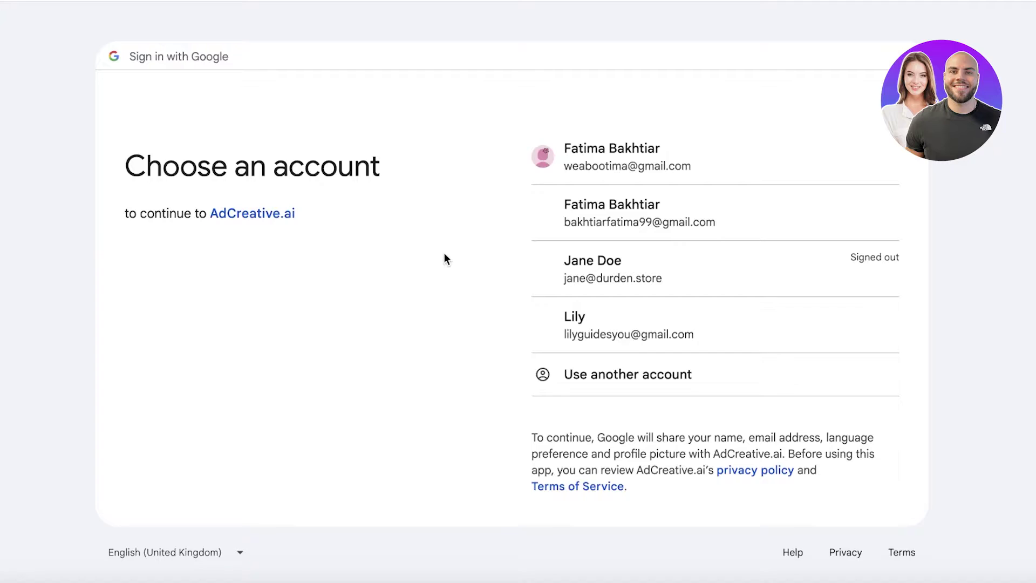
{"action": "left_click", "coordinate": [592, 332]}
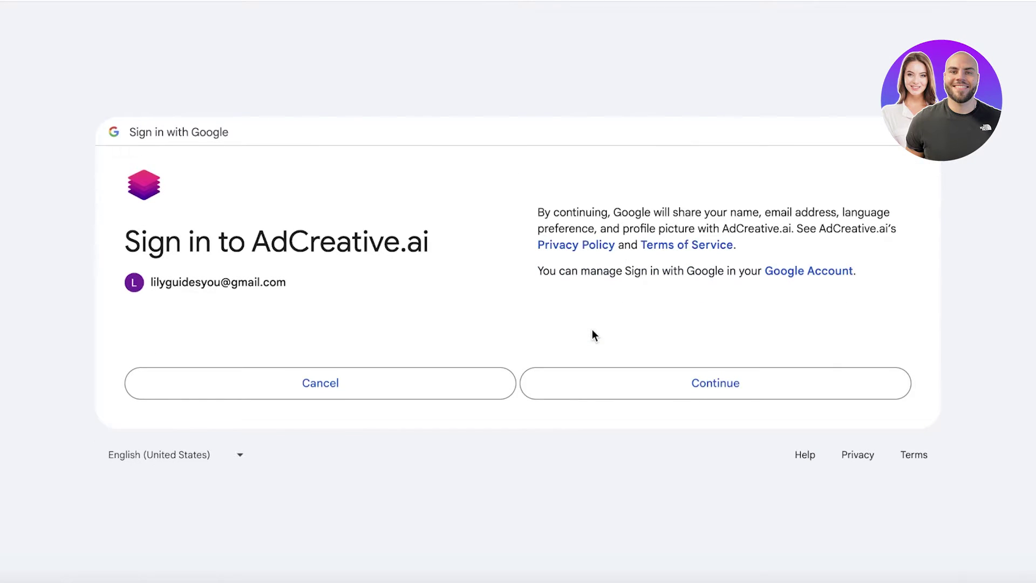
{"action": "left_click", "coordinate": [612, 387]}
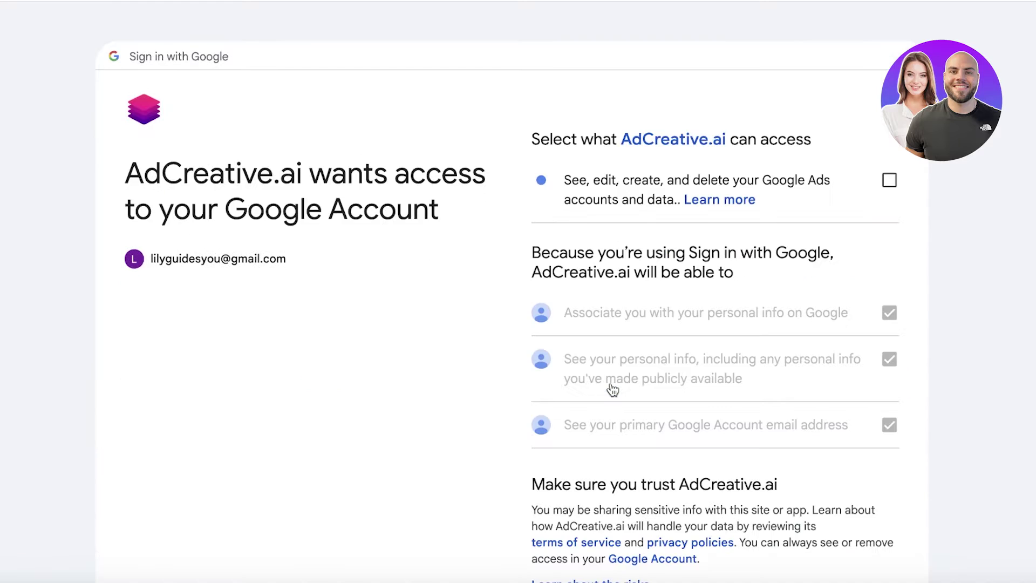
Allow AdCreative.ai to see, edit, create and delete Google Ads accounts and data, and approve the access request
{"action": "scroll", "coordinate": [701, 281], "scroll_direction": "down", "scroll_amount": 1}
{"action": "left_click", "coordinate": [888, 145]}
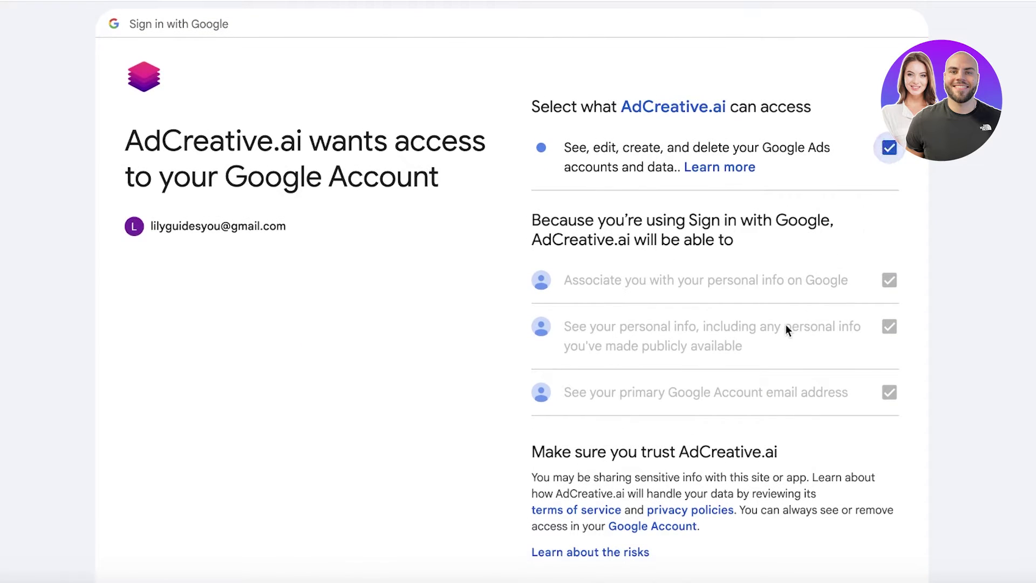
{"action": "scroll", "coordinate": [810, 318], "scroll_direction": "down", "scroll_amount": 1}
{"action": "scroll", "coordinate": [829, 313], "scroll_direction": "down", "scroll_amount": 2}
{"action": "left_click", "coordinate": [749, 445]}
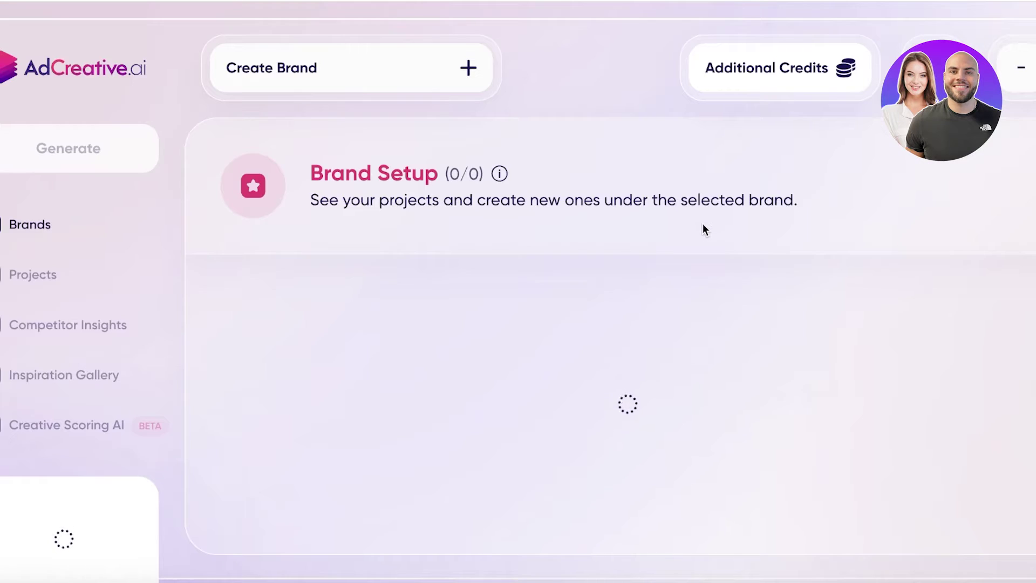
Review the free trial's payment form and skip the welcome tour
{"action": "scroll", "coordinate": [539, 263], "scroll_direction": "down", "scroll_amount": 3}
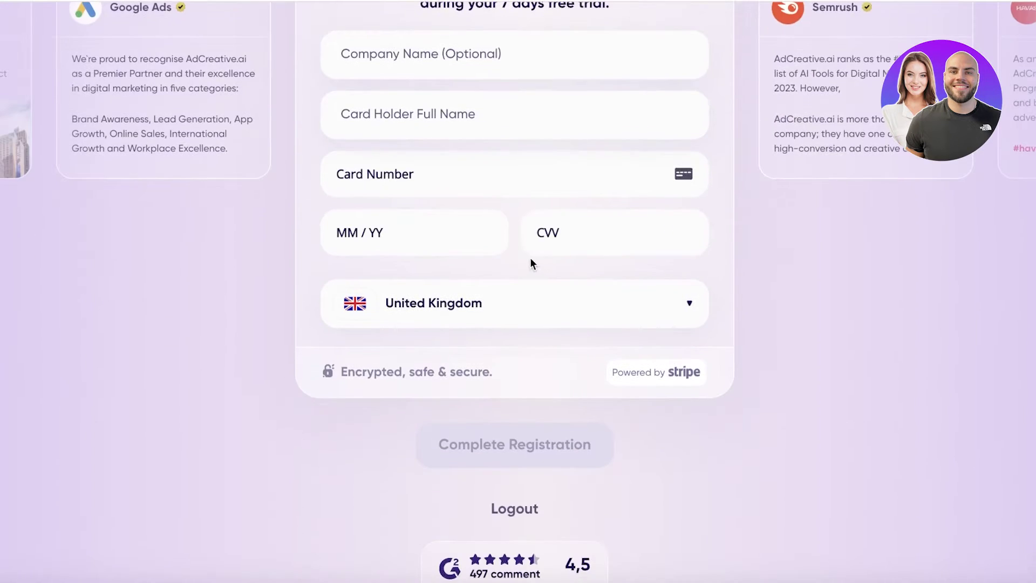
{"action": "scroll", "coordinate": [798, 272], "scroll_direction": "up", "scroll_amount": 3}
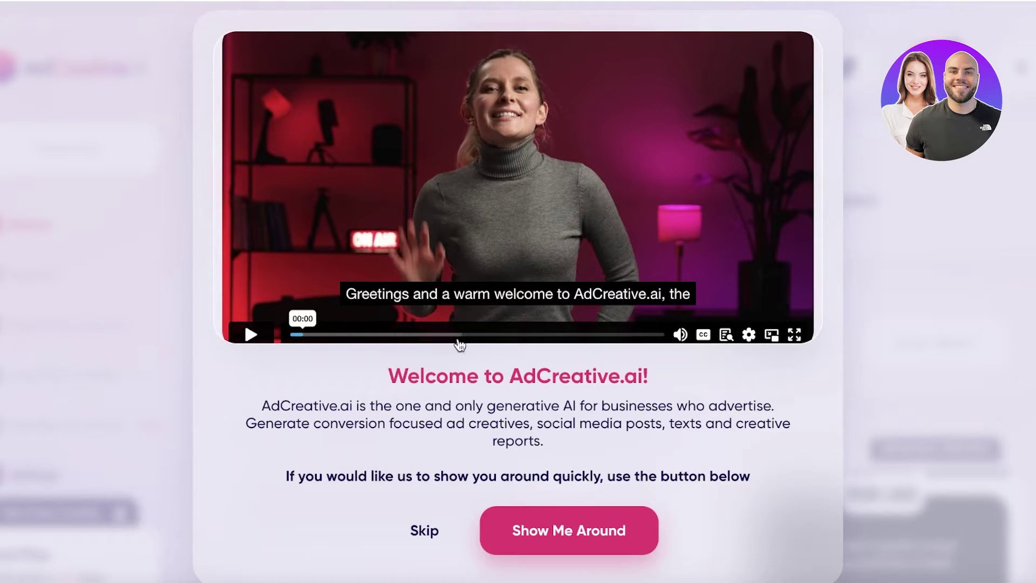
{"action": "left_click", "coordinate": [425, 531]}
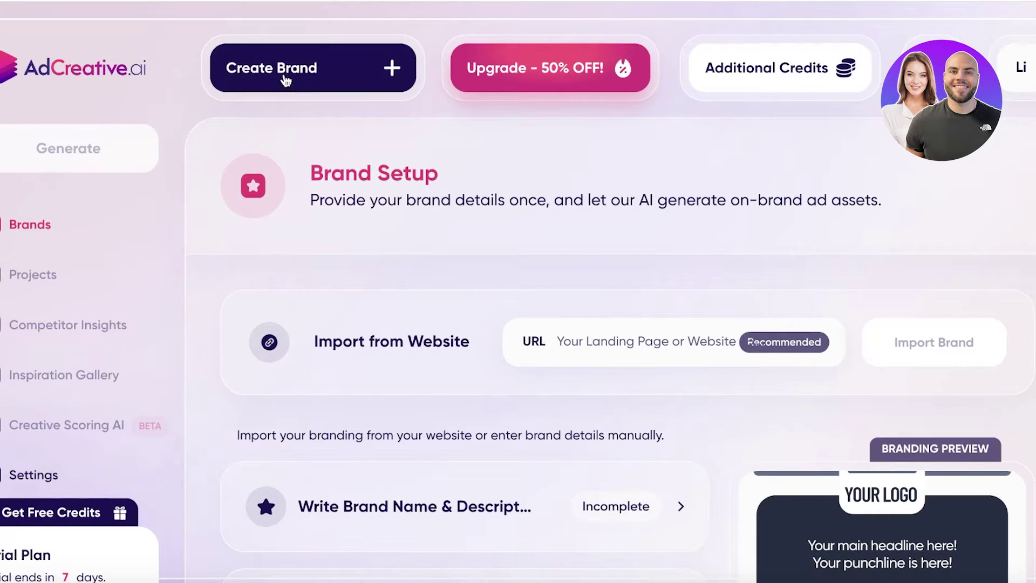
Start a new brand and look over its website import, name, logo, colors and advanced setup sections
{"action": "left_click", "coordinate": [394, 70]}
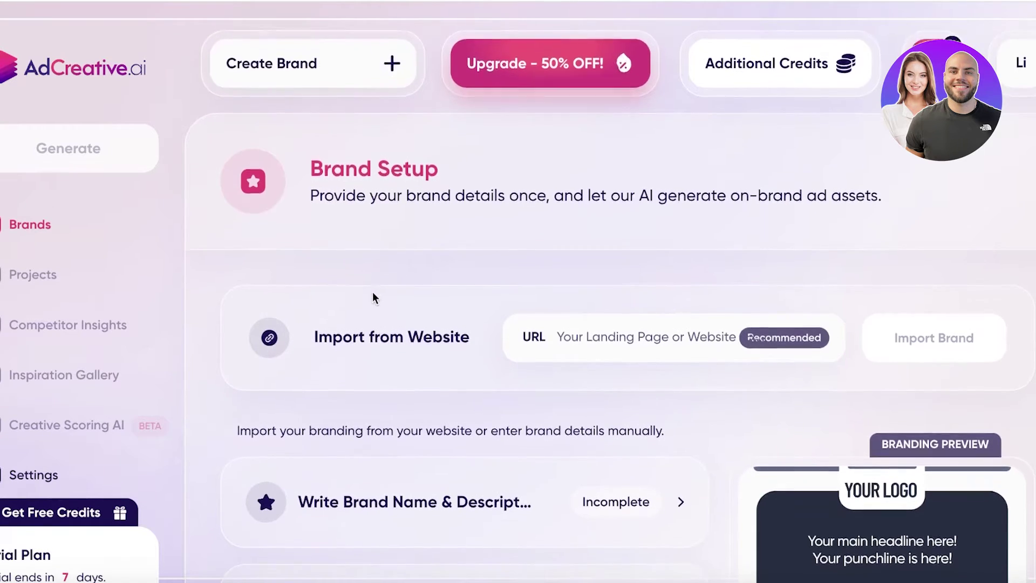
{"action": "scroll", "coordinate": [375, 298], "scroll_direction": "down", "scroll_amount": 5}
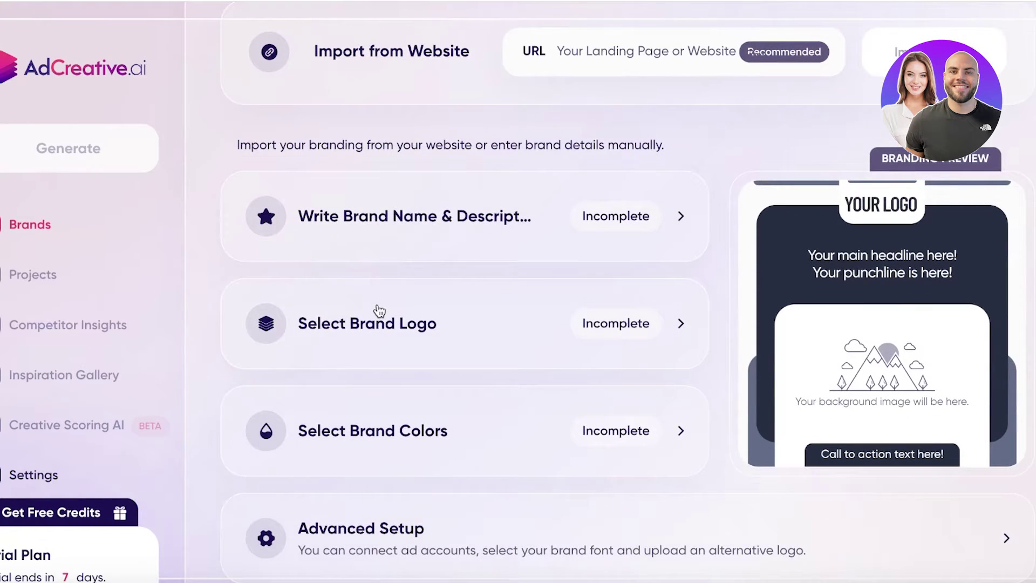
{"action": "scroll", "coordinate": [380, 330], "scroll_direction": "up", "scroll_amount": 1}
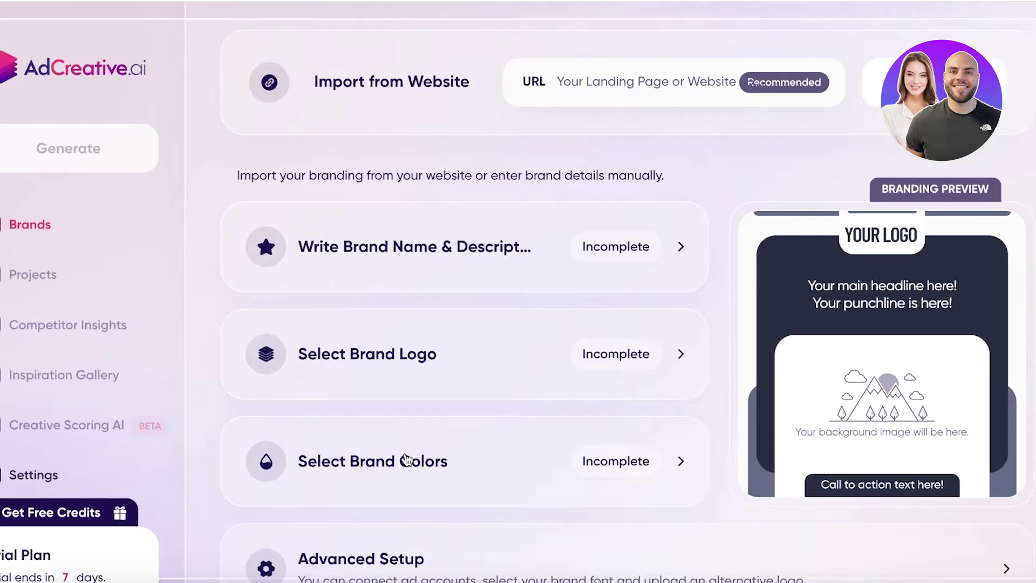
{"action": "scroll", "coordinate": [408, 460], "scroll_direction": "up", "scroll_amount": 2}
Switch to the Shopify admin, open the online store's themes and start removing the store's password protection
{"action": "left_click", "coordinate": [630, 171]}
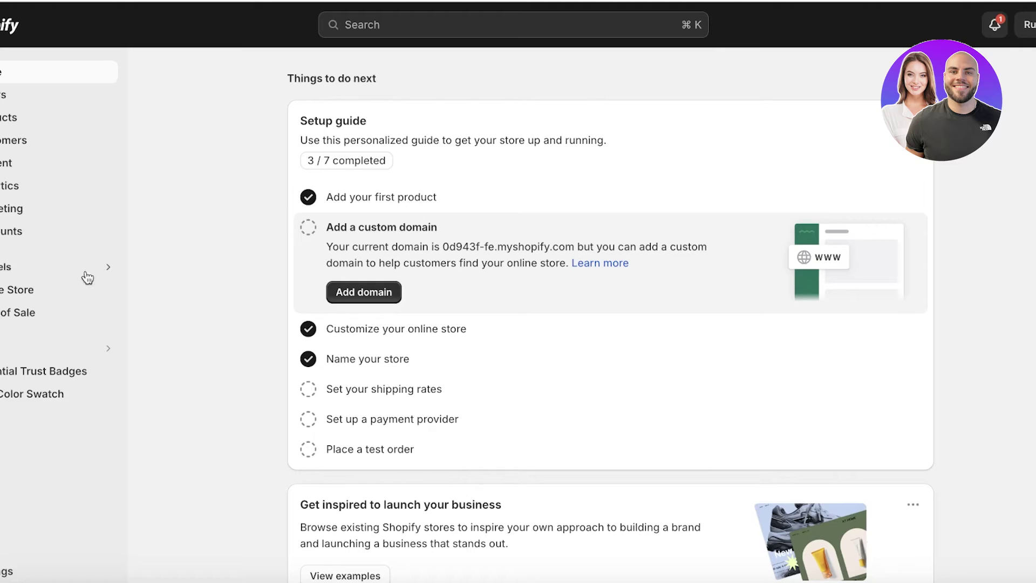
{"action": "left_click", "coordinate": [104, 289]}
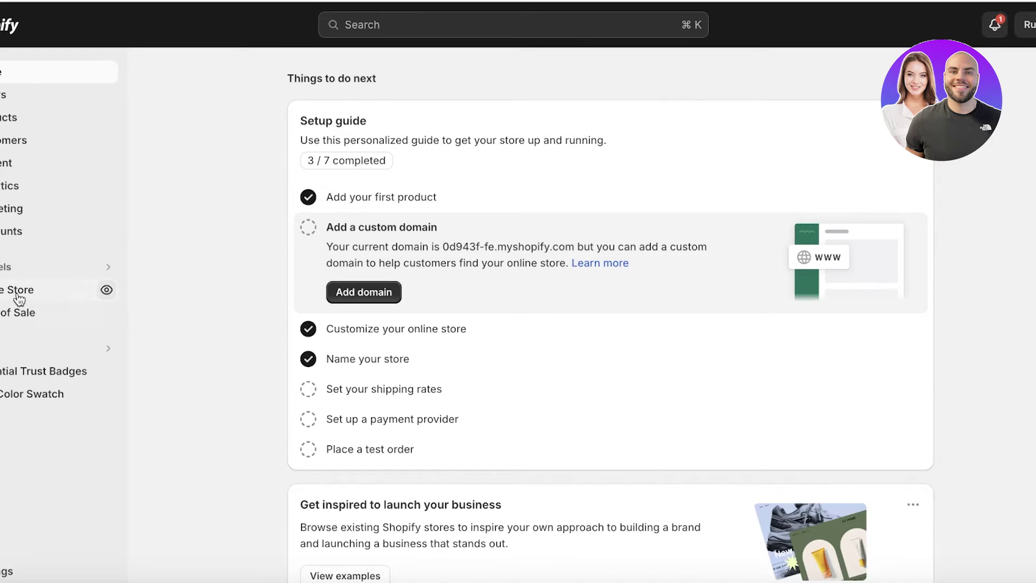
{"action": "left_click", "coordinate": [18, 297]}
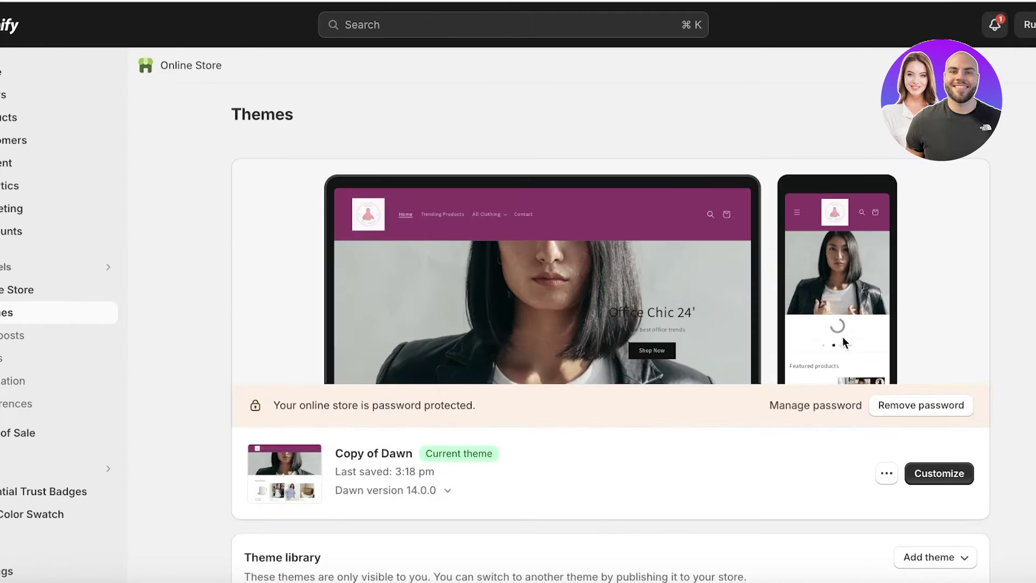
{"action": "left_click", "coordinate": [944, 414]}
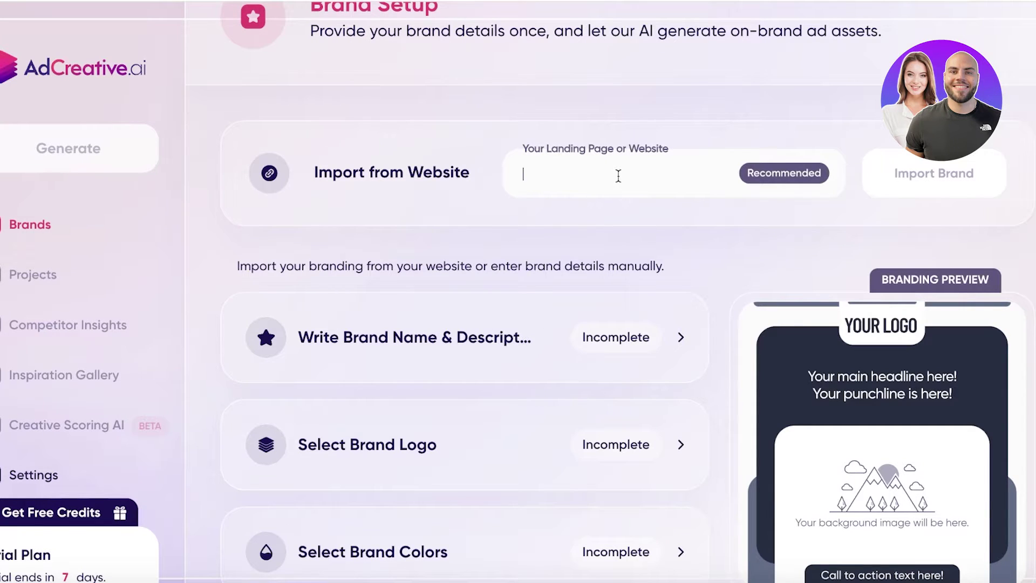
{"action": "type", "text": "https://0d943f-fe.myshopify.com"}
{"action": "left_click", "coordinate": [896, 162]}
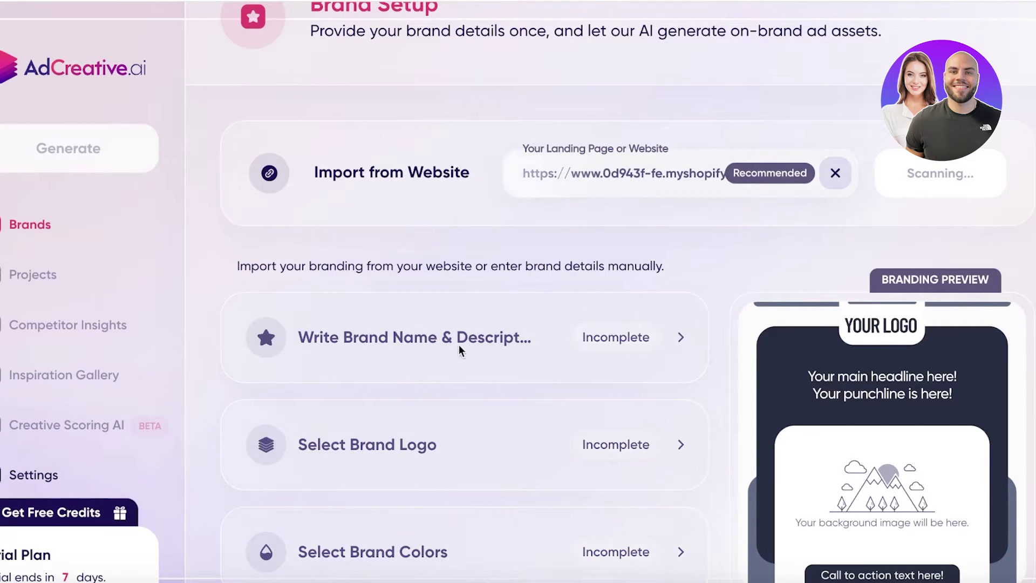
{"action": "scroll", "coordinate": [435, 377], "scroll_direction": "down", "scroll_amount": 4}
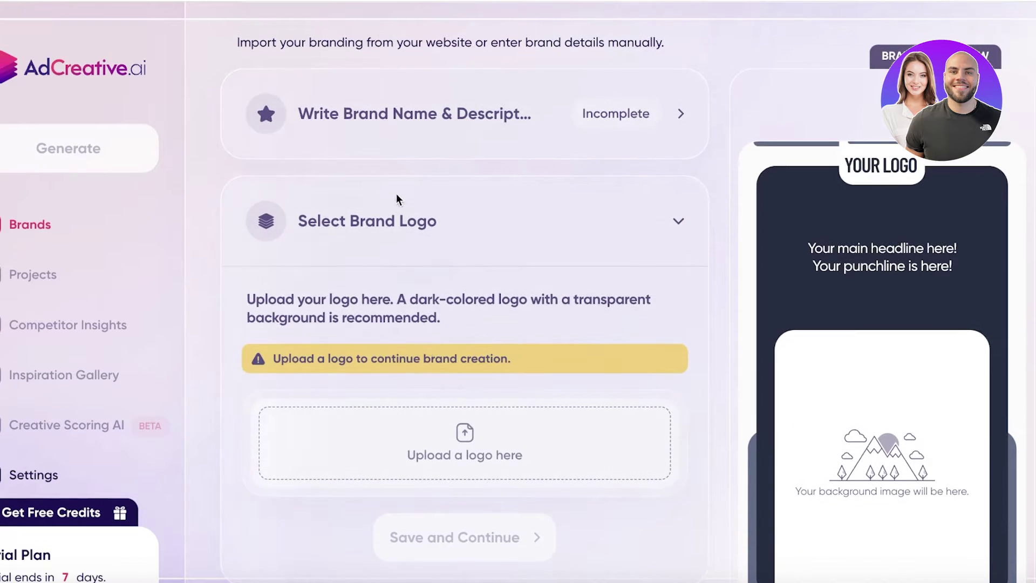
{"action": "scroll", "coordinate": [478, 428], "scroll_direction": "down", "scroll_amount": 5}
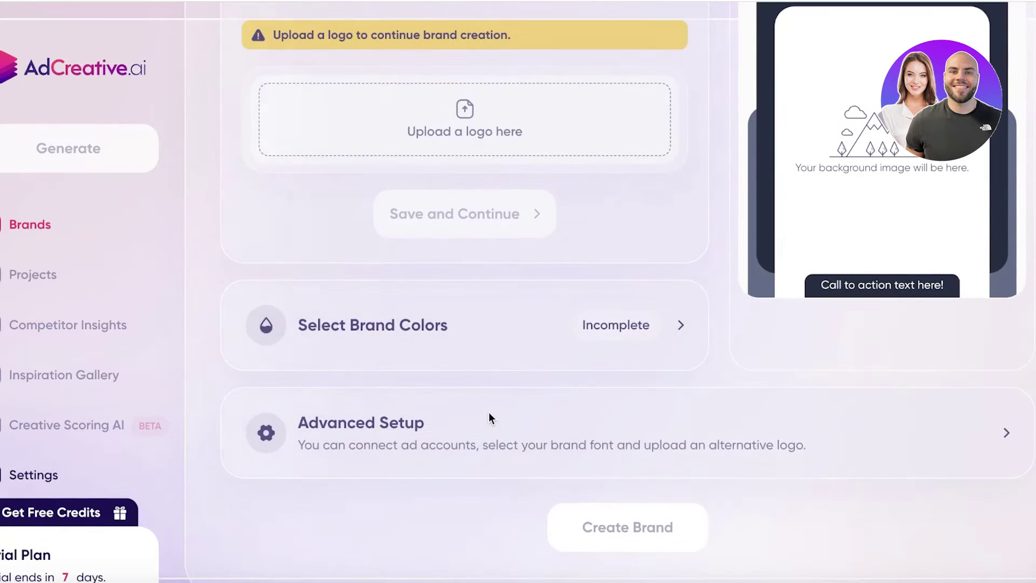
{"action": "scroll", "coordinate": [486, 410], "scroll_direction": "up", "scroll_amount": 8}
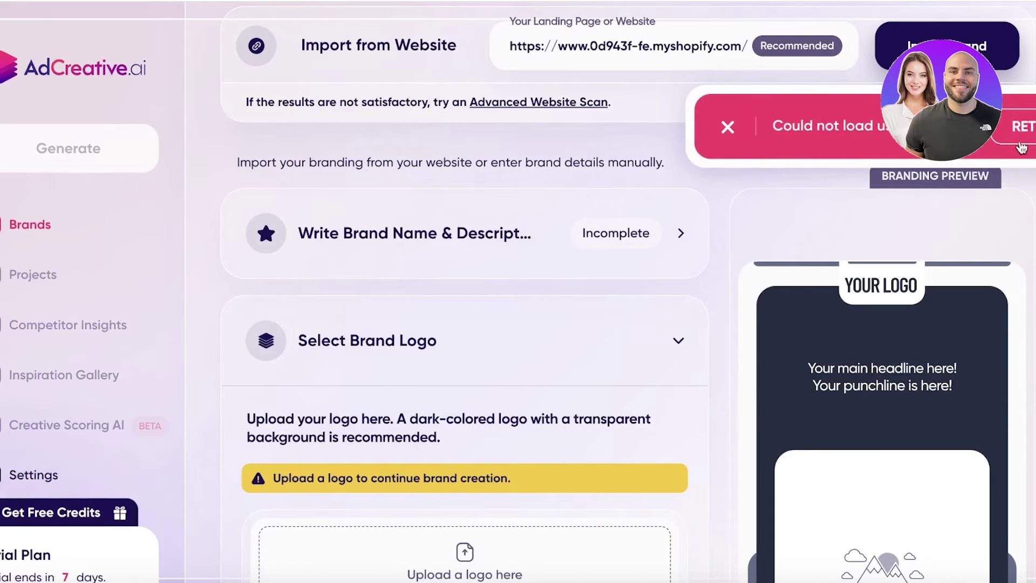
Dismiss the import error, then save the brand name "Ruffles" with the description "Online Clothing Store"
{"action": "left_click", "coordinate": [732, 130]}
{"action": "left_click", "coordinate": [570, 252]}
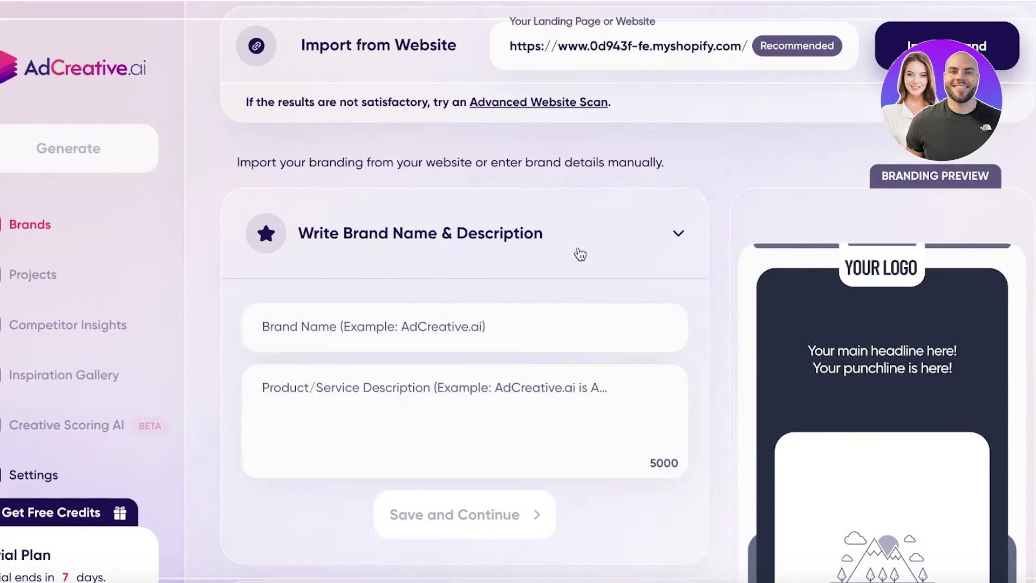
{"action": "left_click", "coordinate": [492, 322]}
{"action": "type", "text": "Ruffles"}
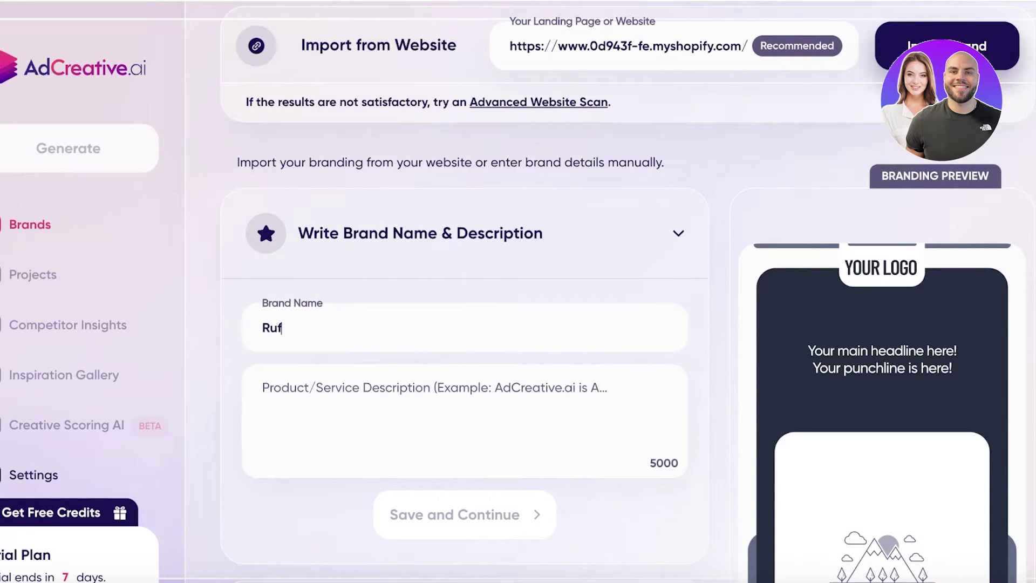
{"action": "left_click", "coordinate": [528, 427]}
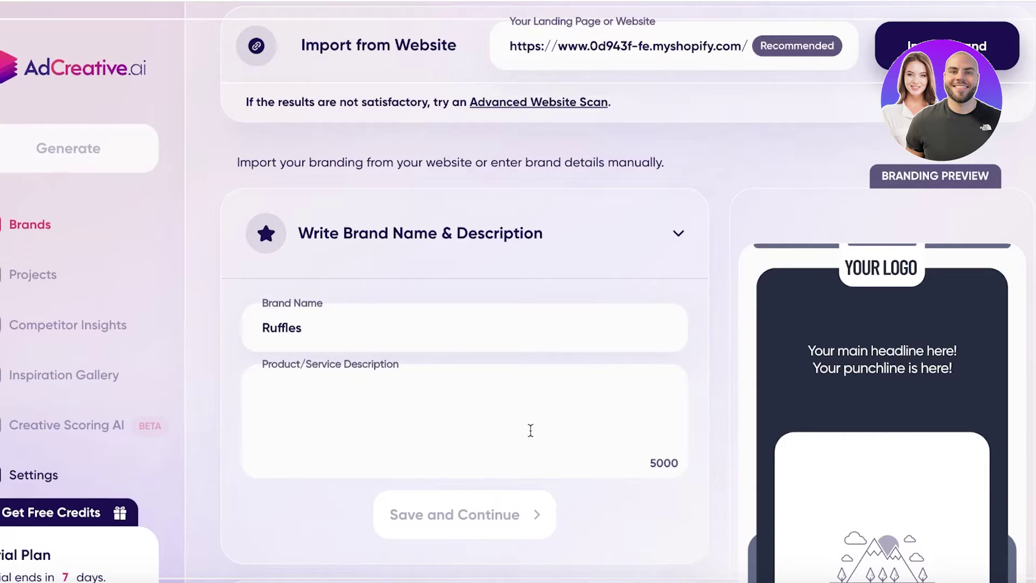
{"action": "type", "text": "Online Clo"}
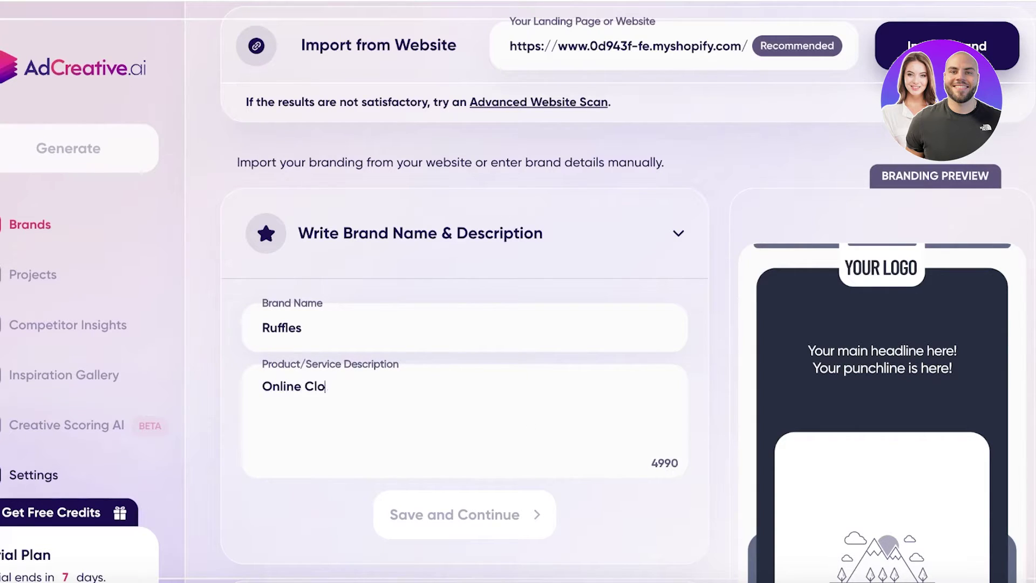
{"action": "type", "text": "thing Store"}
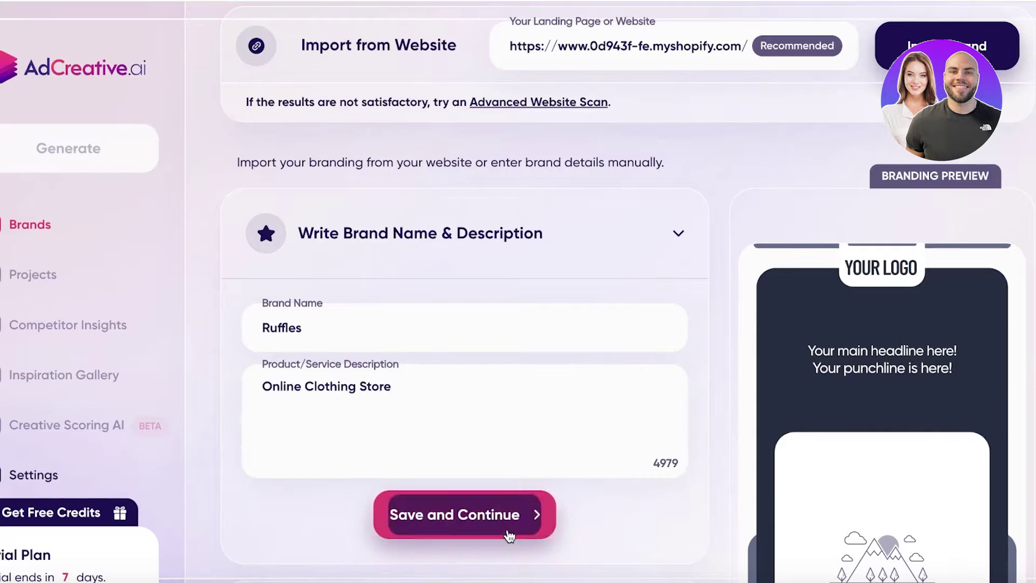
{"action": "left_click", "coordinate": [508, 536]}
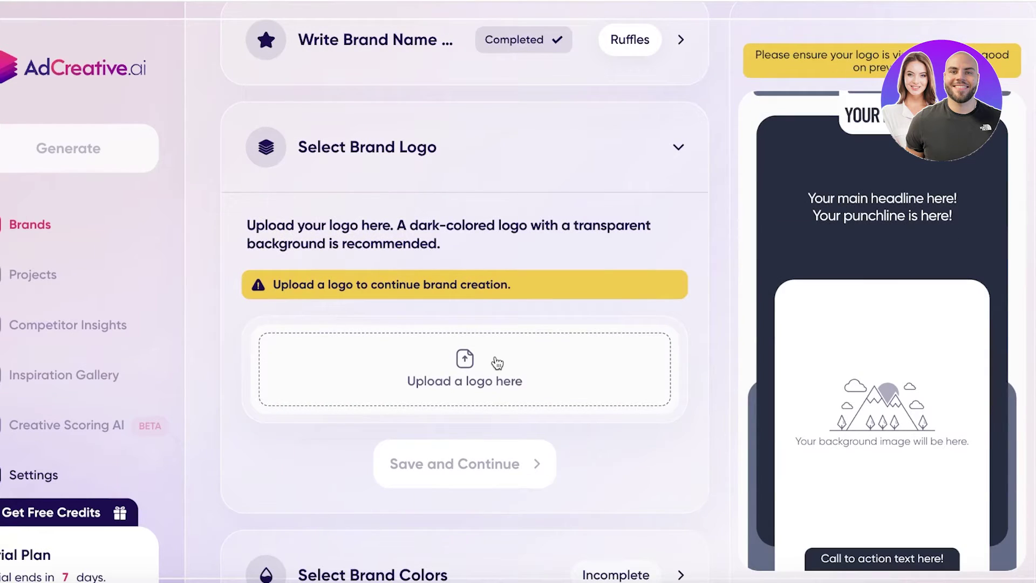
Upload the florist logo's removebg-preview PNG from Downloads as the brand logo and save it
{"action": "left_click", "coordinate": [467, 368]}
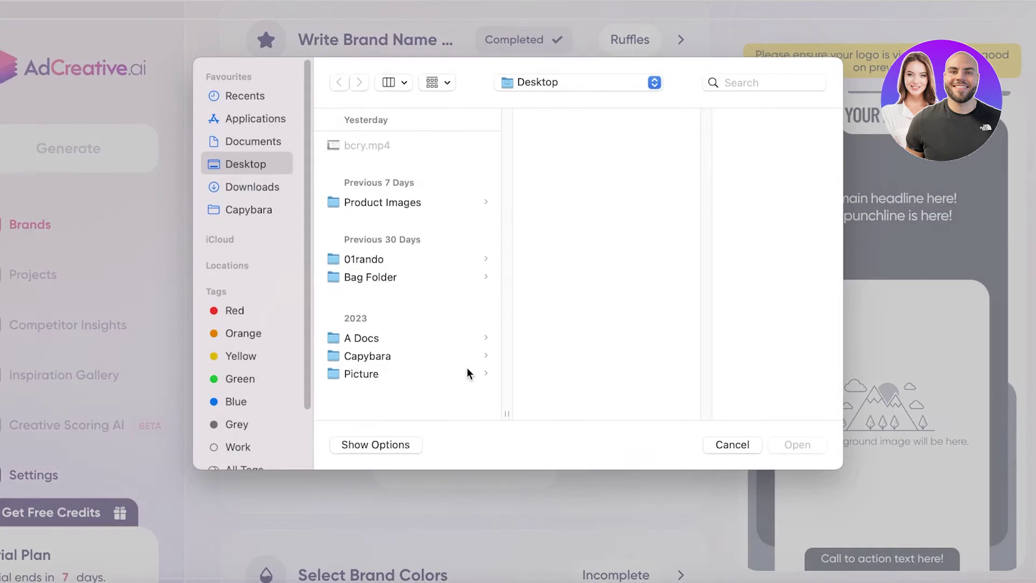
{"action": "left_click", "coordinate": [277, 189]}
{"action": "left_click", "coordinate": [353, 228]}
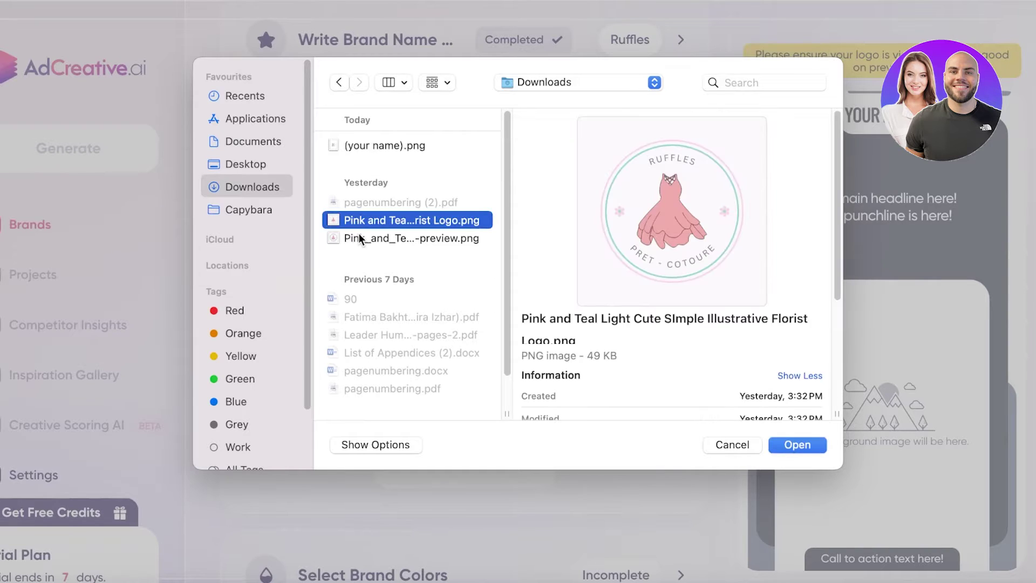
{"action": "left_click", "coordinate": [360, 237]}
{"action": "left_click", "coordinate": [797, 445]}
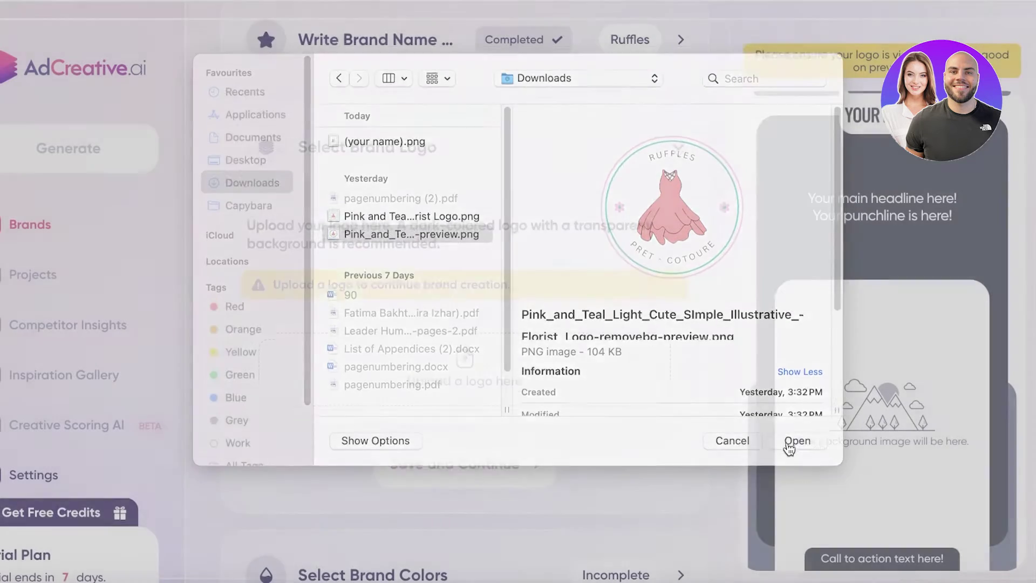
{"action": "scroll", "coordinate": [486, 388], "scroll_direction": "down", "scroll_amount": 3}
{"action": "left_click", "coordinate": [608, 427]}
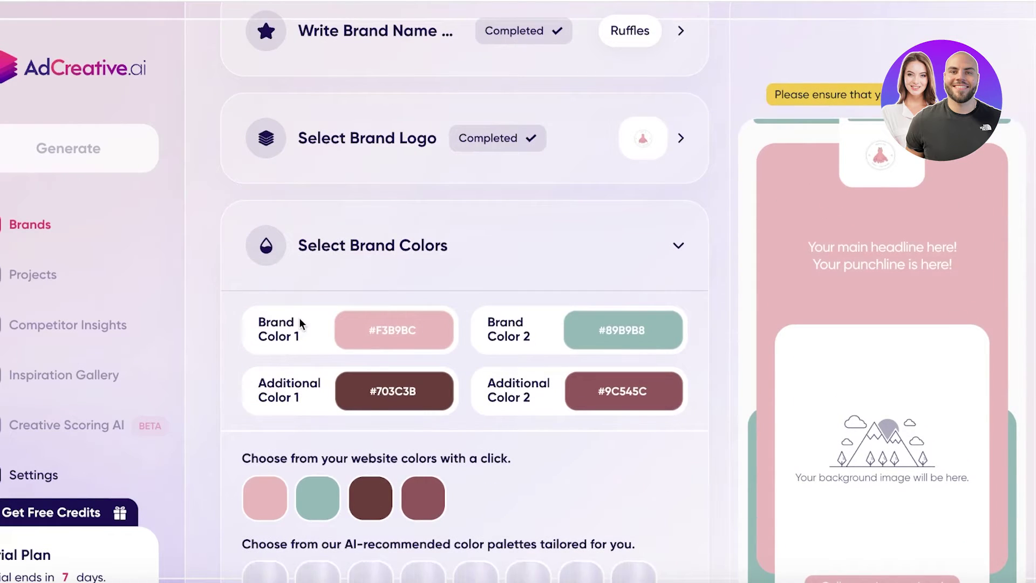
Try several AI-recommended color palettes, choose the one with #E0A6A6 and #63403F, and save the brand colors
{"action": "scroll", "coordinate": [761, 271], "scroll_direction": "down", "scroll_amount": 4}
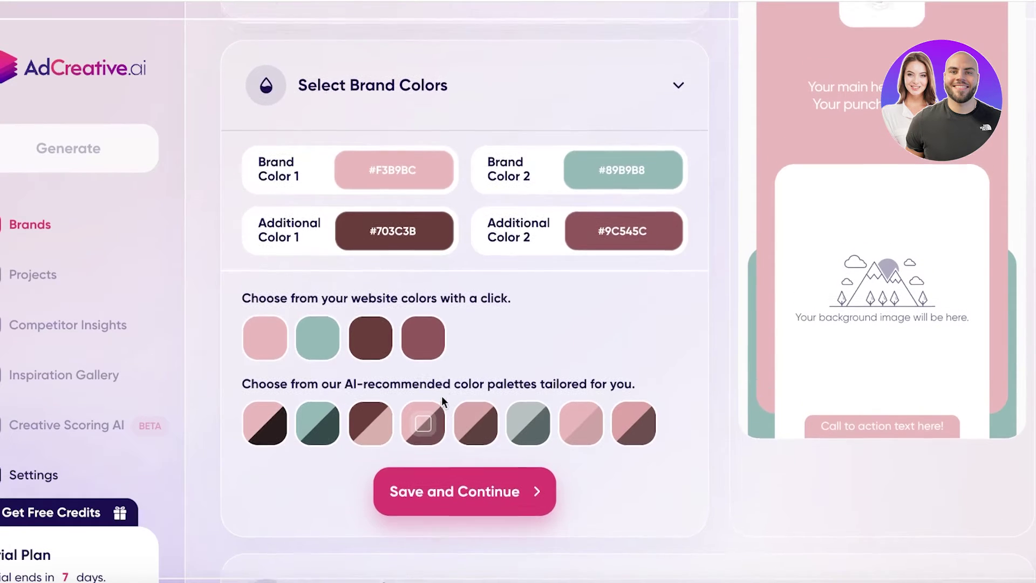
{"action": "scroll", "coordinate": [442, 397], "scroll_direction": "up", "scroll_amount": 1}
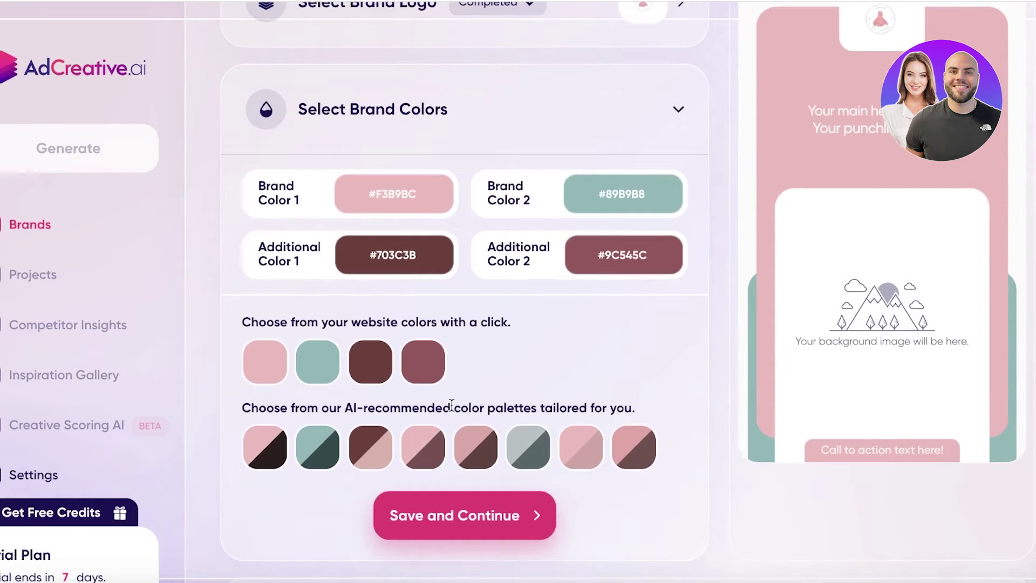
{"action": "left_click", "coordinate": [317, 447]}
{"action": "left_click", "coordinate": [370, 448]}
{"action": "left_click", "coordinate": [429, 452]}
{"action": "left_click", "coordinate": [475, 448]}
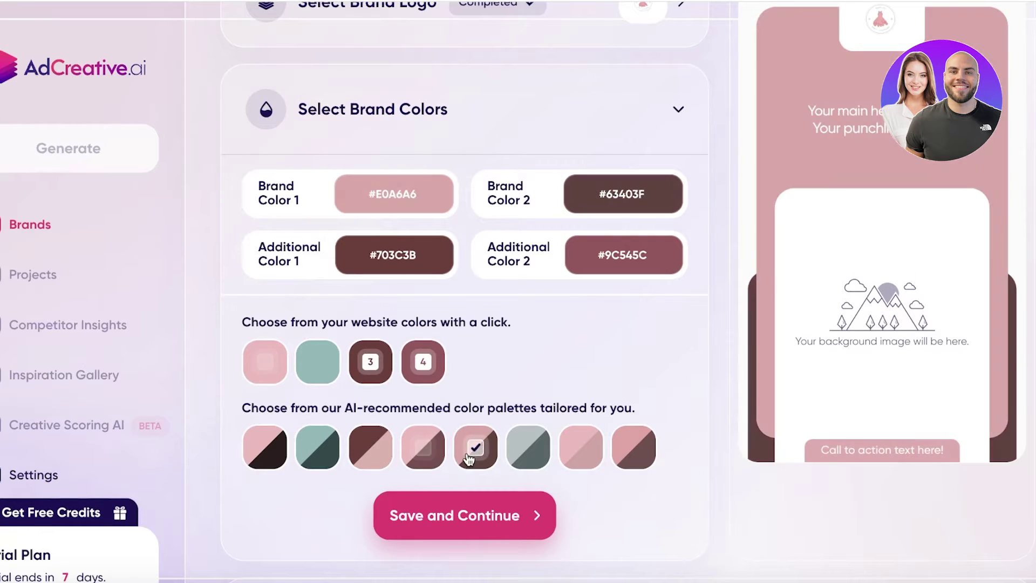
{"action": "scroll", "coordinate": [421, 518], "scroll_direction": "up", "scroll_amount": 1}
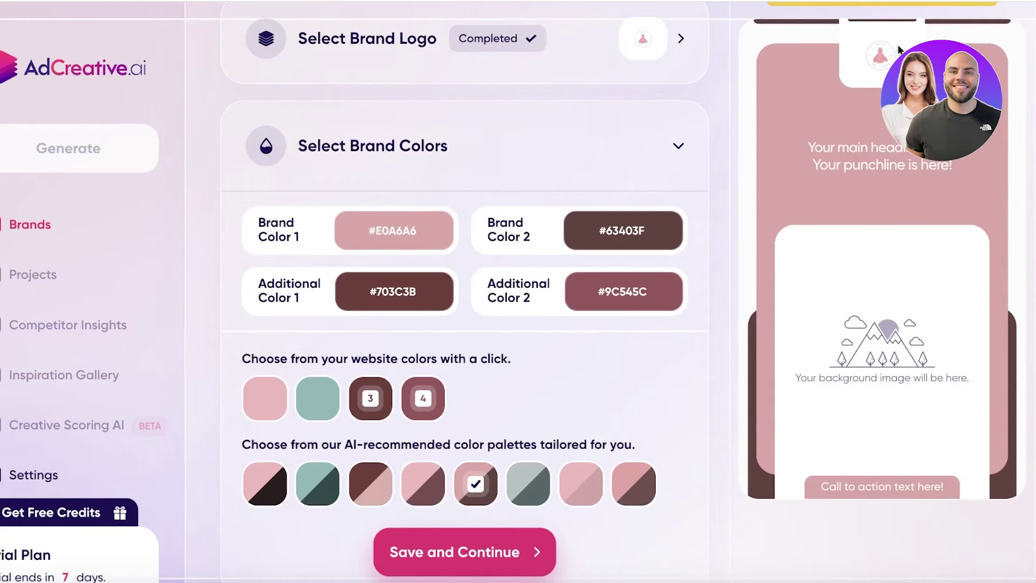
{"action": "left_click", "coordinate": [407, 549]}
Open the advanced setup and examine its font, alternative logo and ad account connection options
{"action": "left_click", "coordinate": [490, 427]}
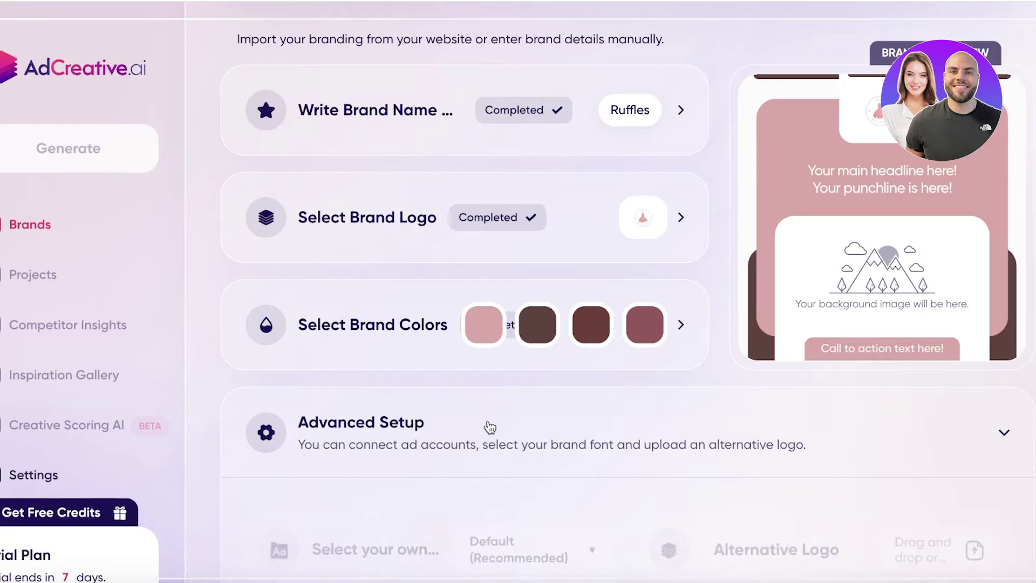
{"action": "scroll", "coordinate": [459, 410], "scroll_direction": "down", "scroll_amount": 3}
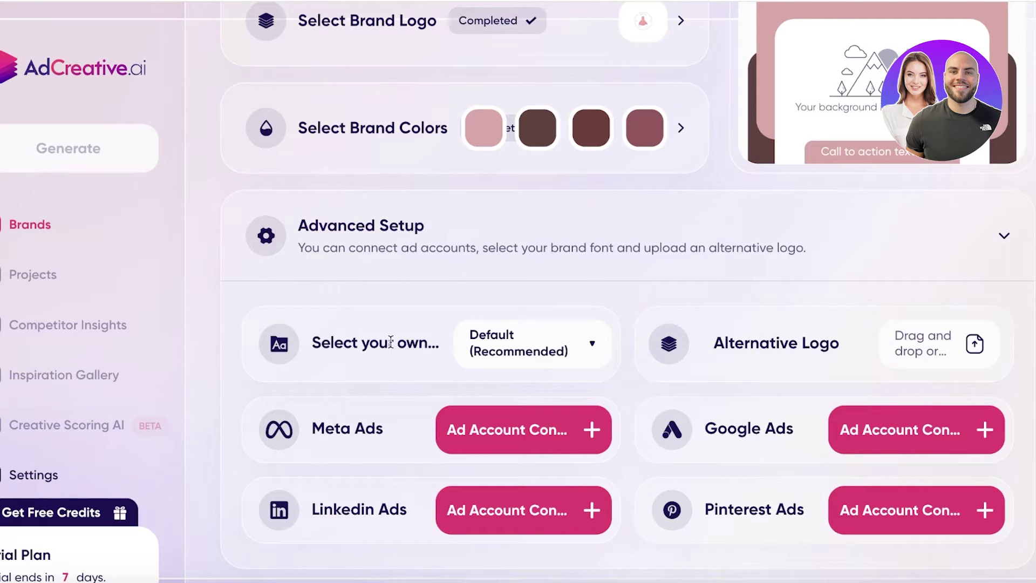
{"action": "left_click", "coordinate": [470, 345]}
{"action": "left_click", "coordinate": [408, 361]}
{"action": "left_click", "coordinate": [465, 358]}
{"action": "left_click", "coordinate": [384, 375]}
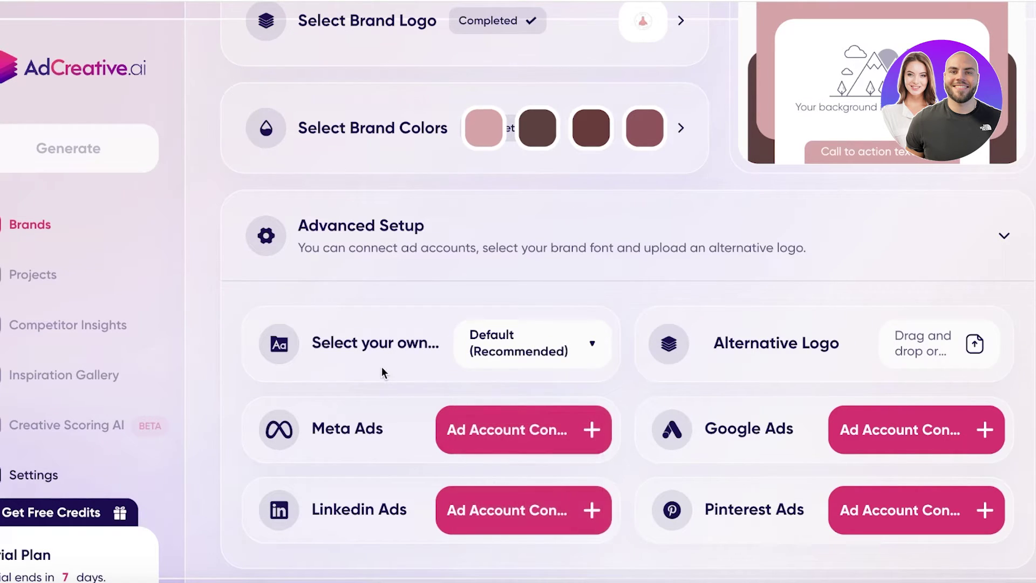
{"action": "left_click", "coordinate": [952, 340]}
{"action": "left_click", "coordinate": [724, 444]}
{"action": "scroll", "coordinate": [354, 404], "scroll_direction": "down", "scroll_amount": 2}
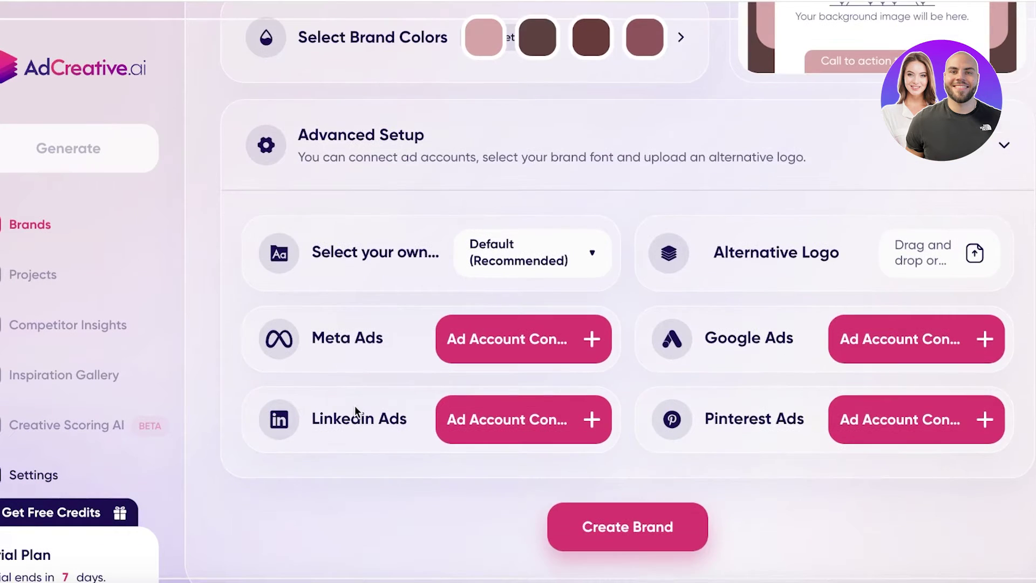
Create the Ruffles brand, leaving the advanced setup options at their defaults
{"action": "left_click", "coordinate": [659, 529]}
{"action": "scroll", "coordinate": [617, 390], "scroll_direction": "down", "scroll_amount": 5}
{"action": "scroll", "coordinate": [617, 389], "scroll_direction": "down", "scroll_amount": 10}
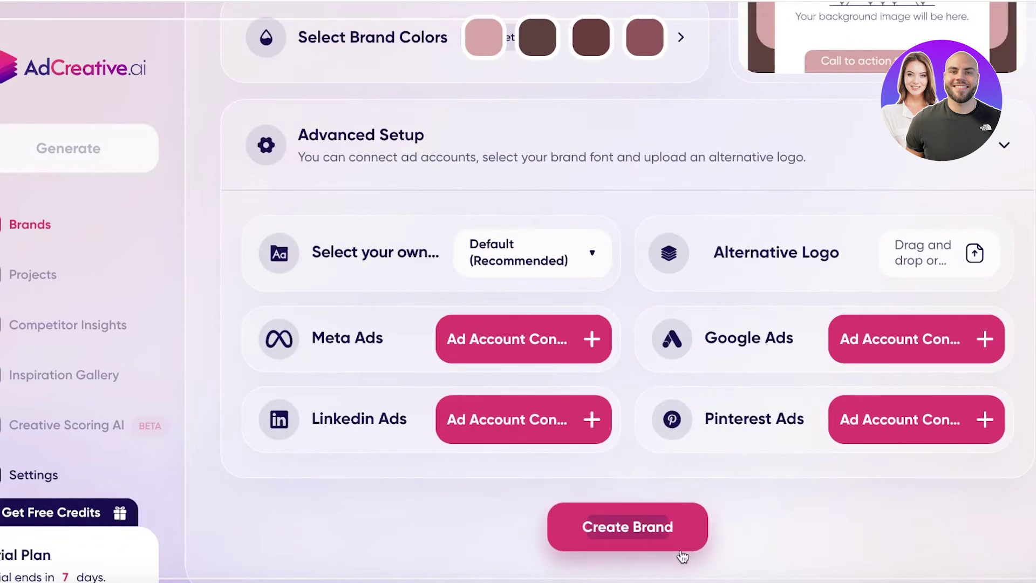
{"action": "left_click", "coordinate": [675, 539]}
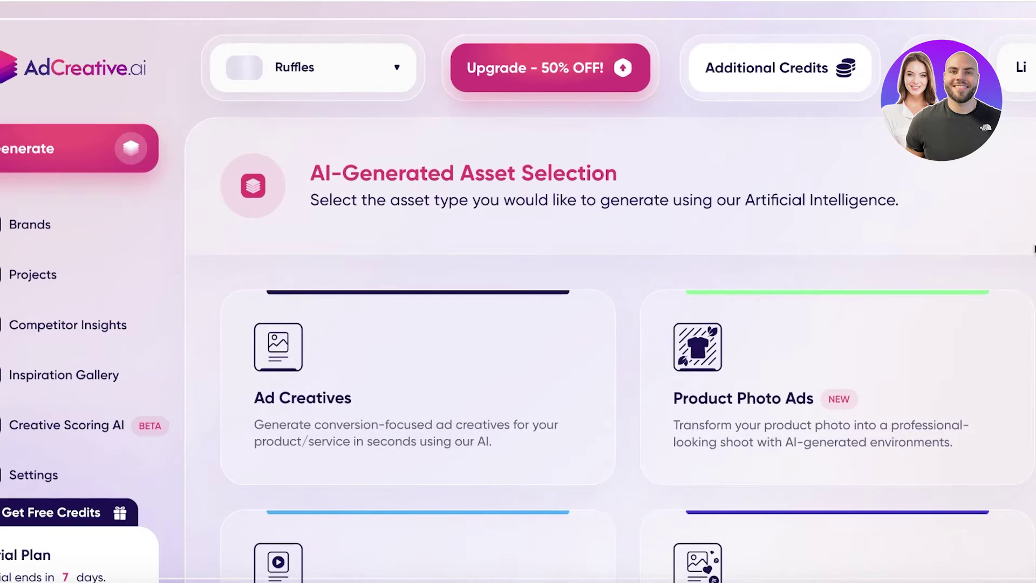
Look over the asset types available for generation, from Ad Creatives and Product Photo Ads to Batch Creatives and Stock Images
{"action": "scroll", "coordinate": [627, 231], "scroll_direction": "down", "scroll_amount": 3}
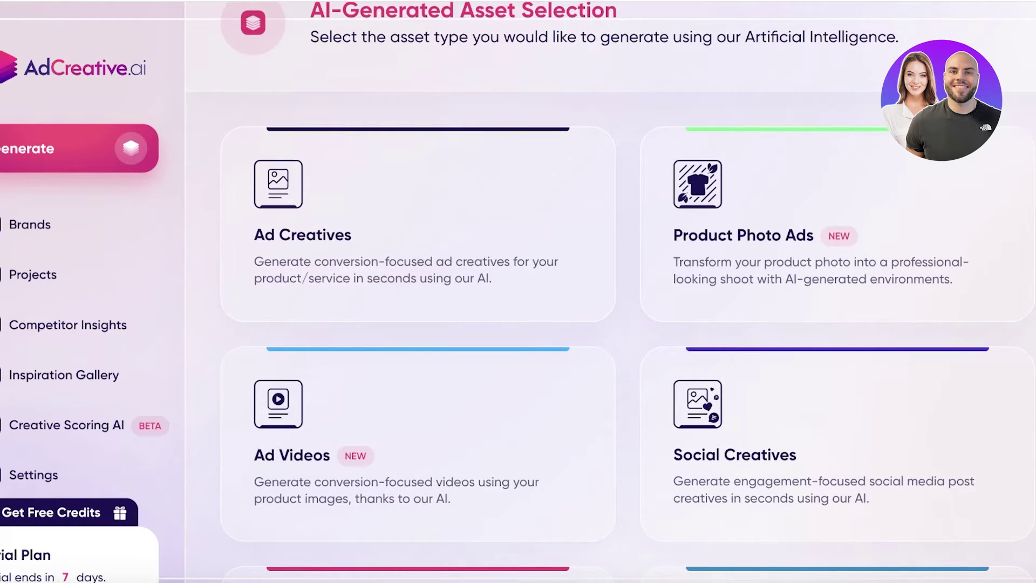
{"action": "scroll", "coordinate": [927, 273], "scroll_direction": "down", "scroll_amount": 8}
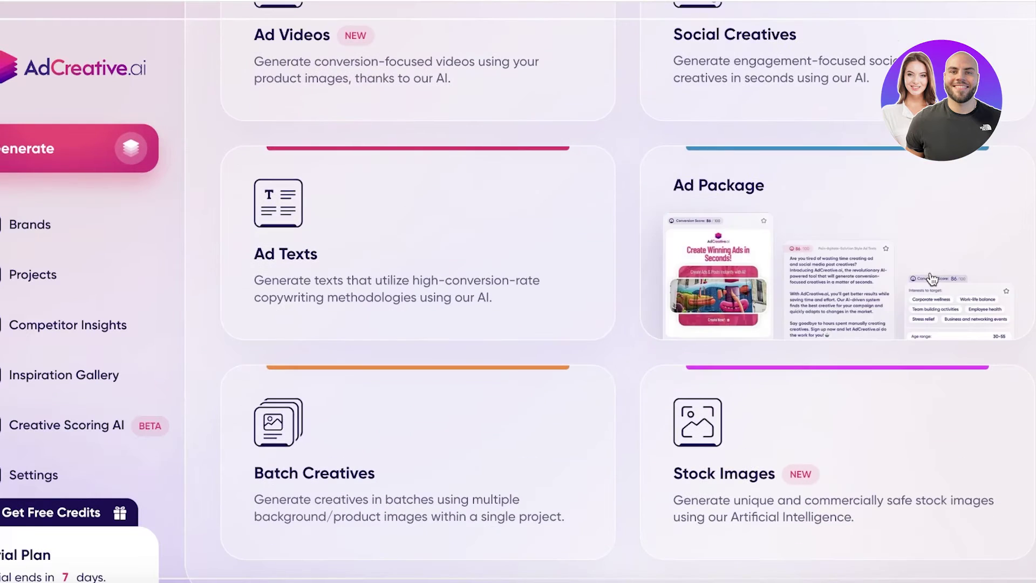
{"action": "scroll", "coordinate": [371, 411], "scroll_direction": "up", "scroll_amount": 10}
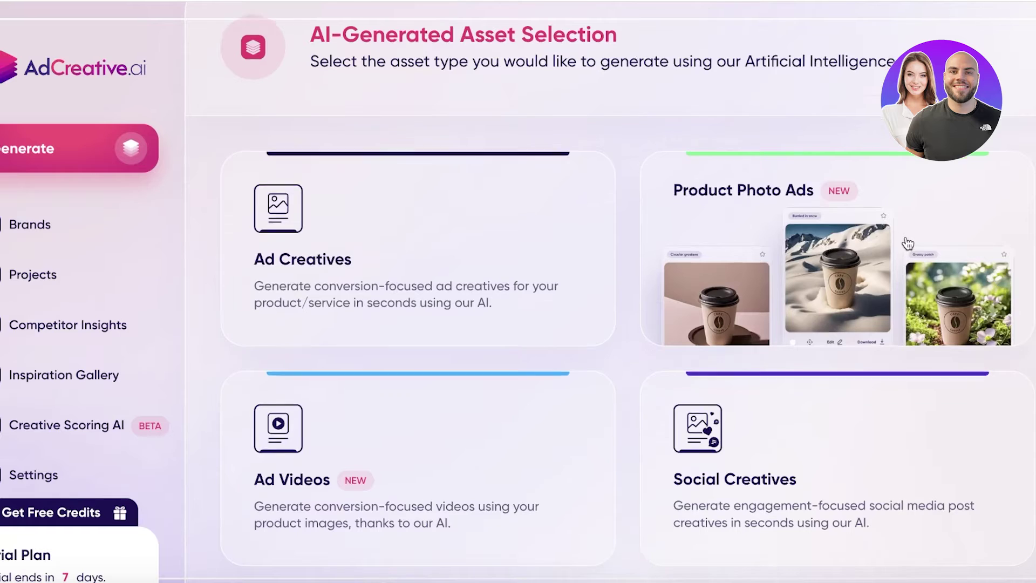
{"action": "scroll", "coordinate": [410, 171], "scroll_direction": "down", "scroll_amount": 8}
{"action": "scroll", "coordinate": [411, 162], "scroll_direction": "up", "scroll_amount": 1}
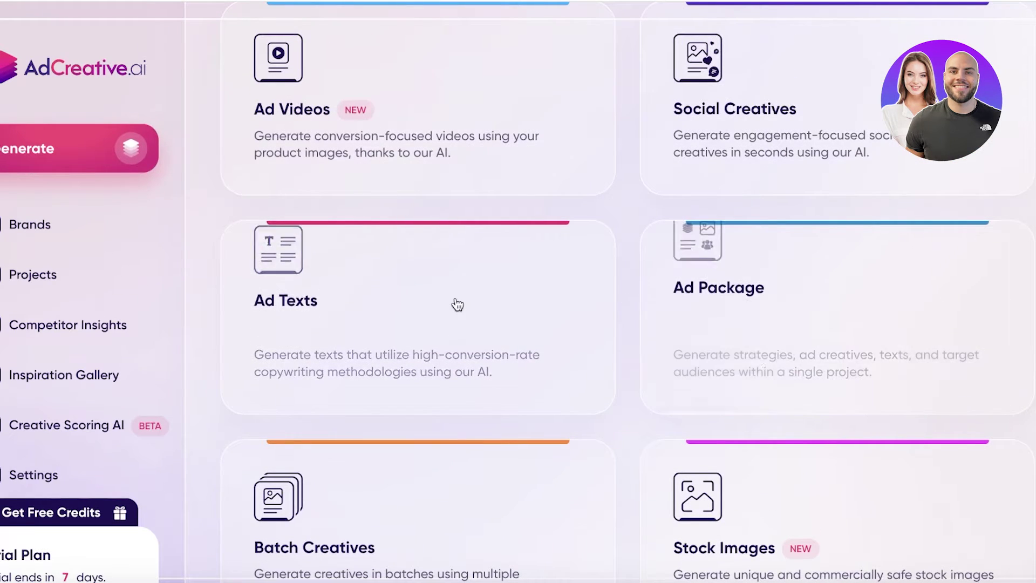
{"action": "scroll", "coordinate": [457, 305], "scroll_direction": "down", "scroll_amount": 2}
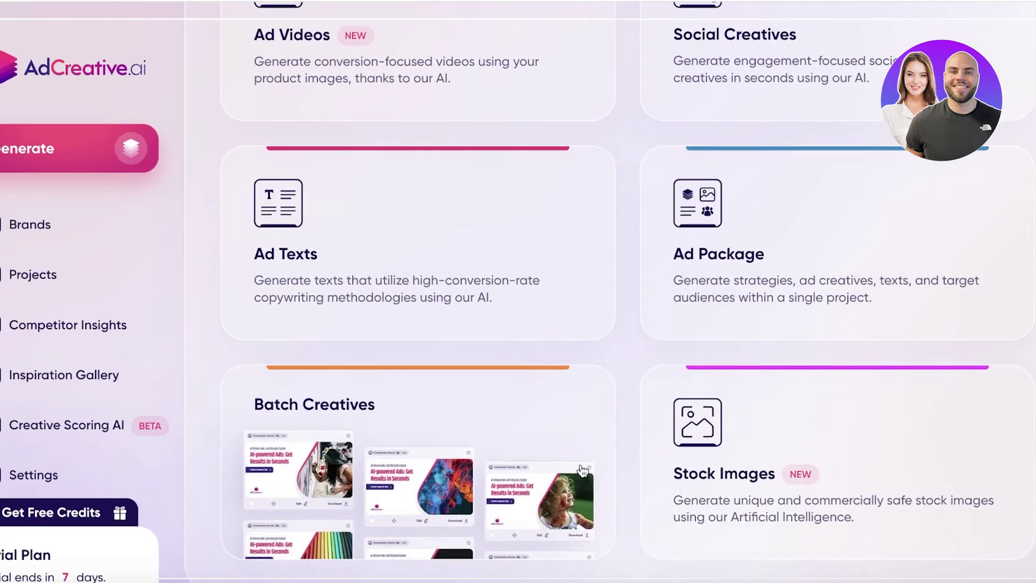
{"action": "scroll", "coordinate": [838, 440], "scroll_direction": "up", "scroll_amount": 10}
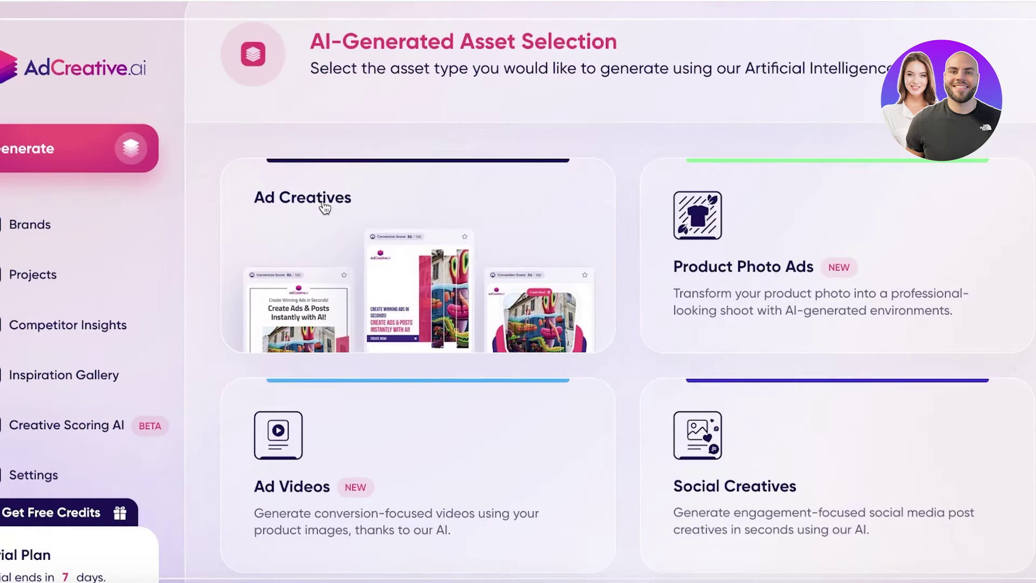
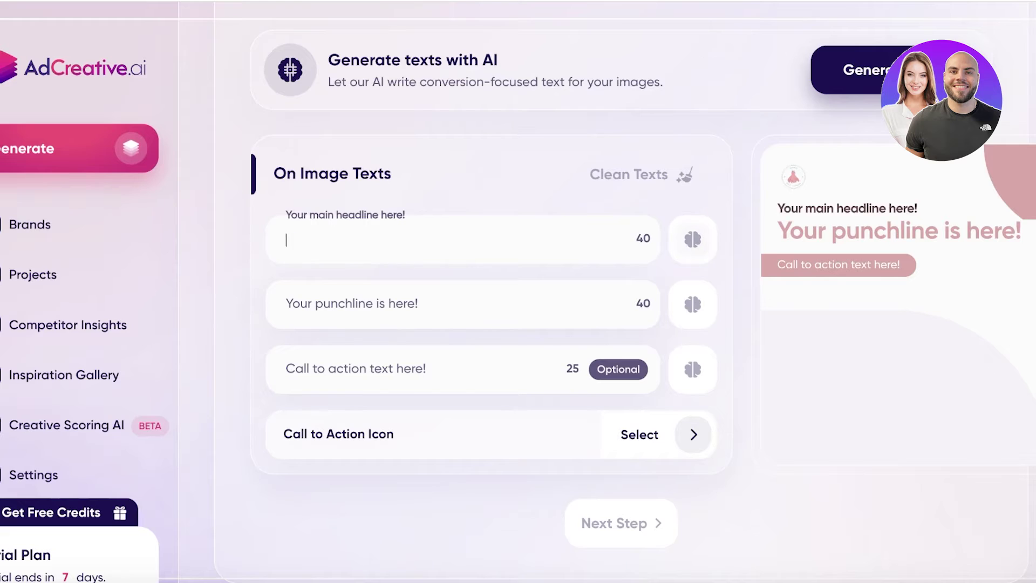
Enter "OUR SUMMER SALE IS HERE" as the main headline of the ad image
{"action": "type", "text": "F"}
{"action": "key", "text": "BackSpace"}
{"action": "type", "text": "OUR SU"}
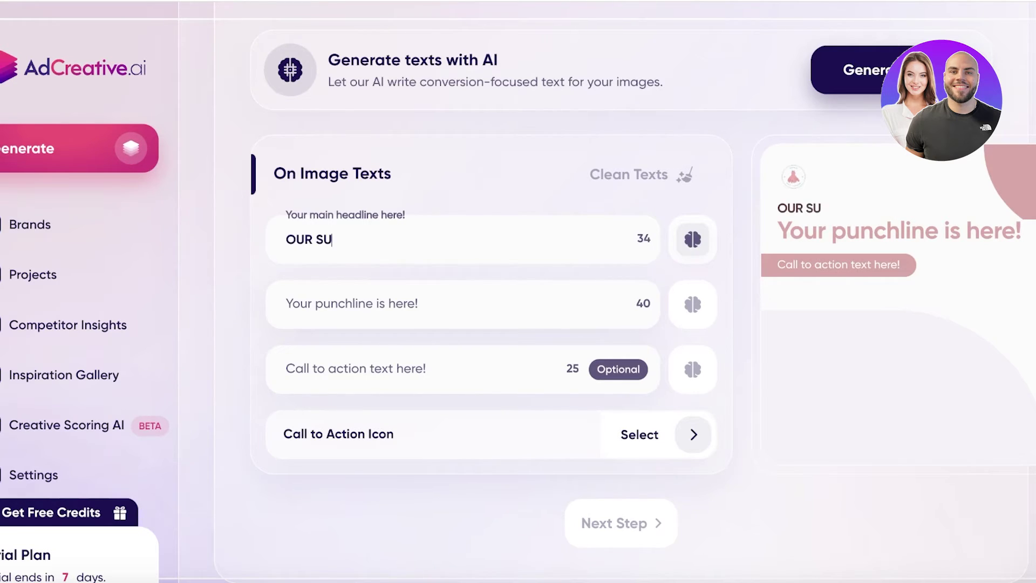
{"action": "type", "text": "MMER SALE IS HERE"}
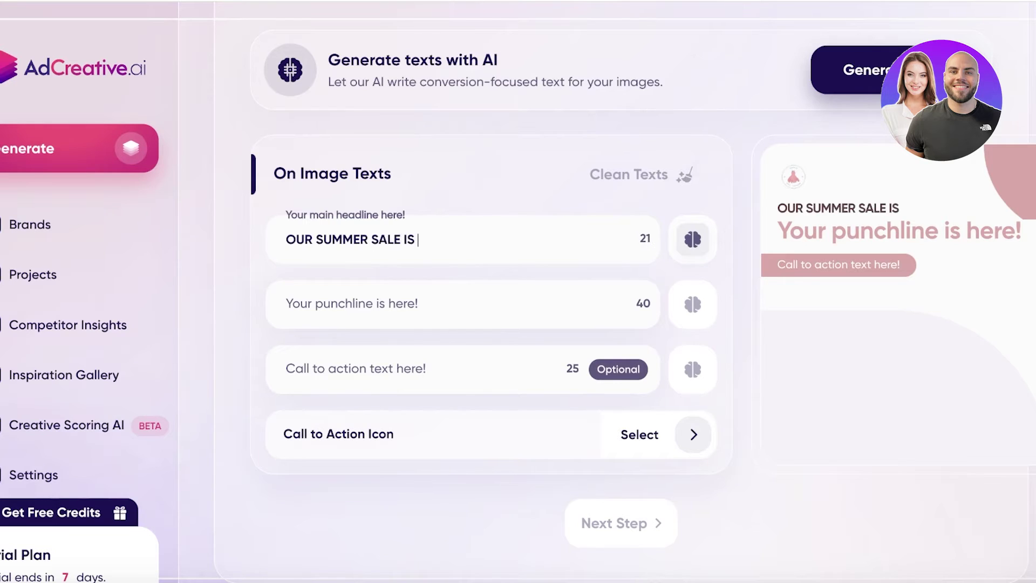
Enter "Buy now, Save More" as the punchline of the ad image
{"action": "left_click", "coordinate": [567, 303]}
{"action": "type", "text": "S"}
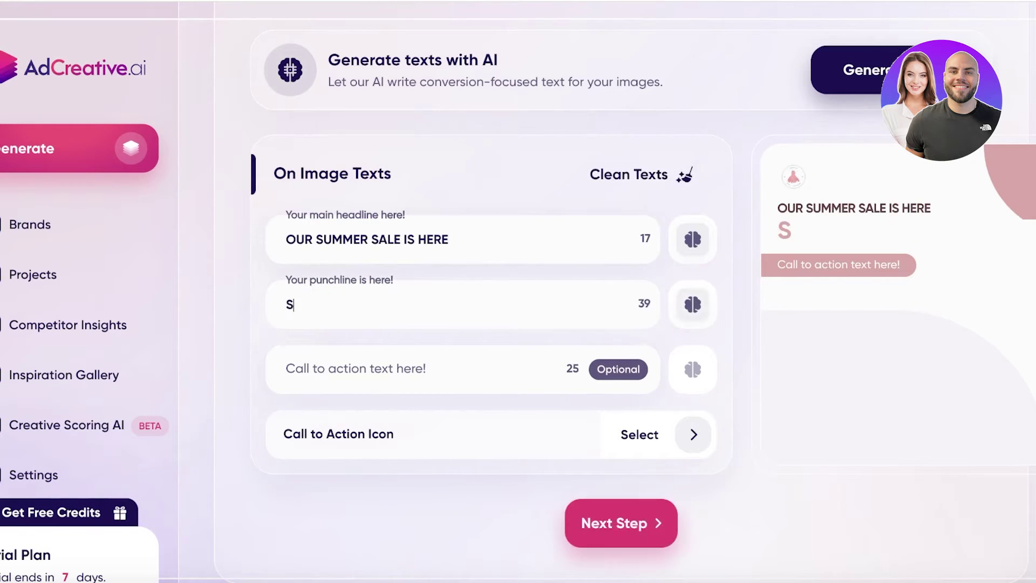
{"action": "key", "text": "BackSpace"}
{"action": "type", "text": "S"}
{"action": "key", "text": "BackSpace"}
{"action": "type", "text": "Buy"}
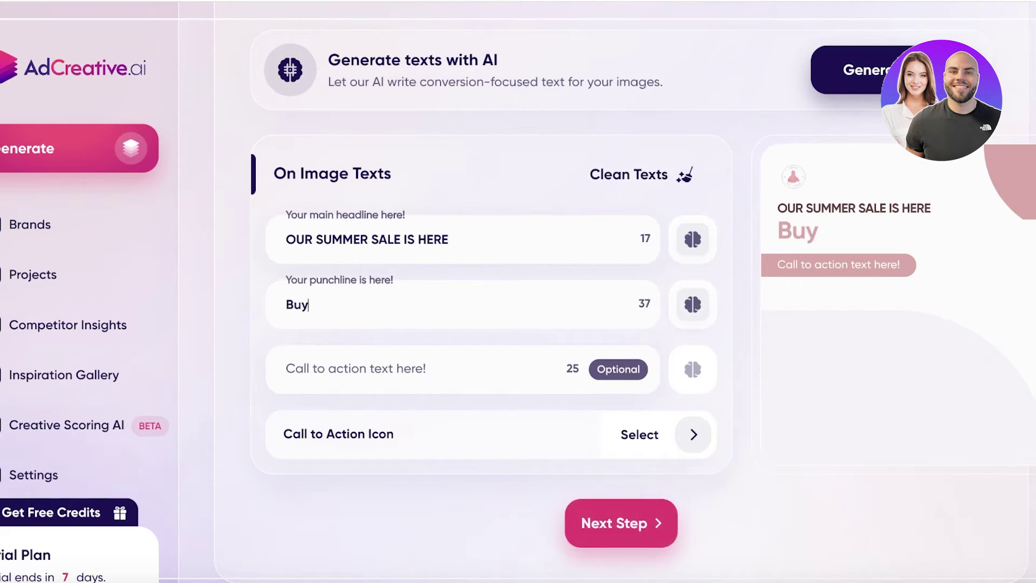
{"action": "type", "text": " now"}
{"action": "key", "text": "BackSpace"}
{"action": "type", "text": "w, Save More"}
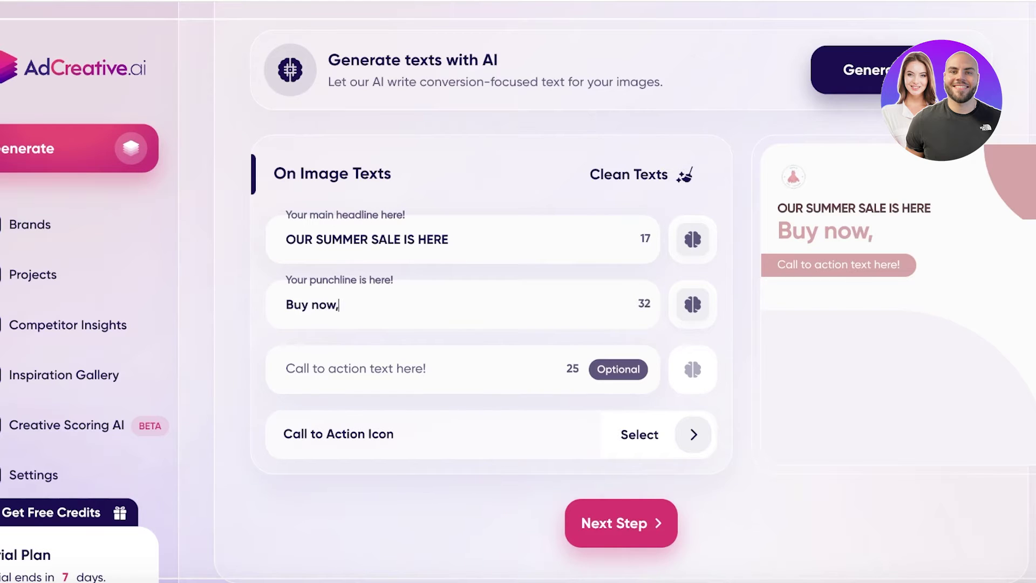
Set the call to action text to "Buy now"
{"action": "left_click", "coordinate": [530, 385]}
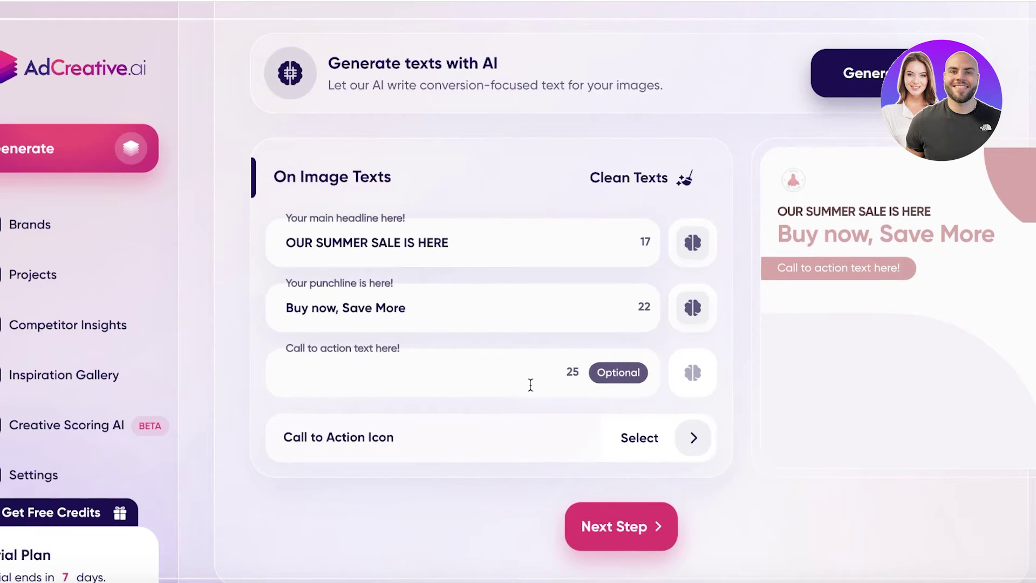
{"action": "type", "text": "B"}
{"action": "key", "text": "BackSpace"}
{"action": "type", "text": "Buy now"}
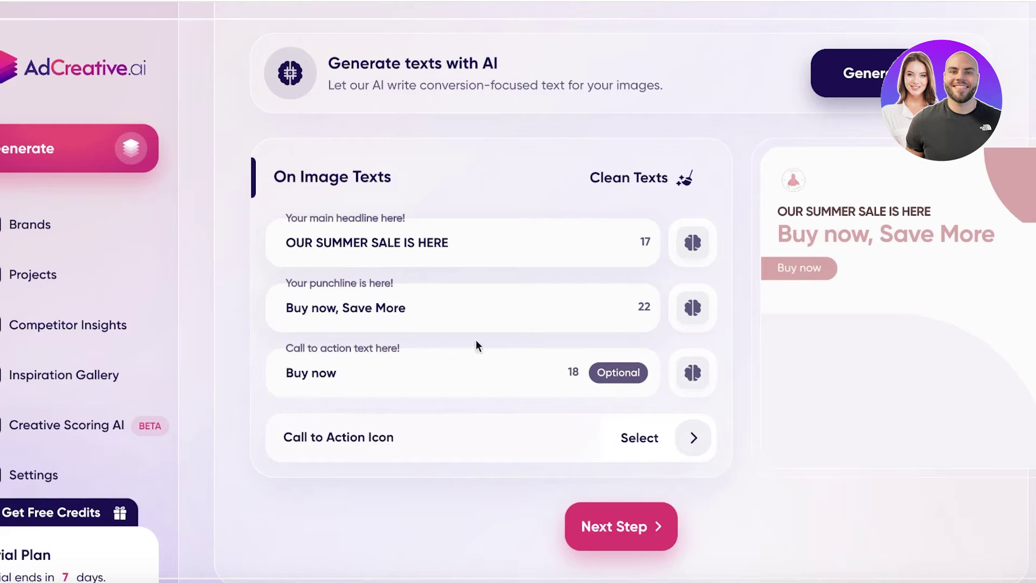
Replace the punchline of the ad image with "The best trends of the summer"
{"action": "triple_click", "coordinate": [444, 314]}
{"action": "type", "text": "The best tre"}
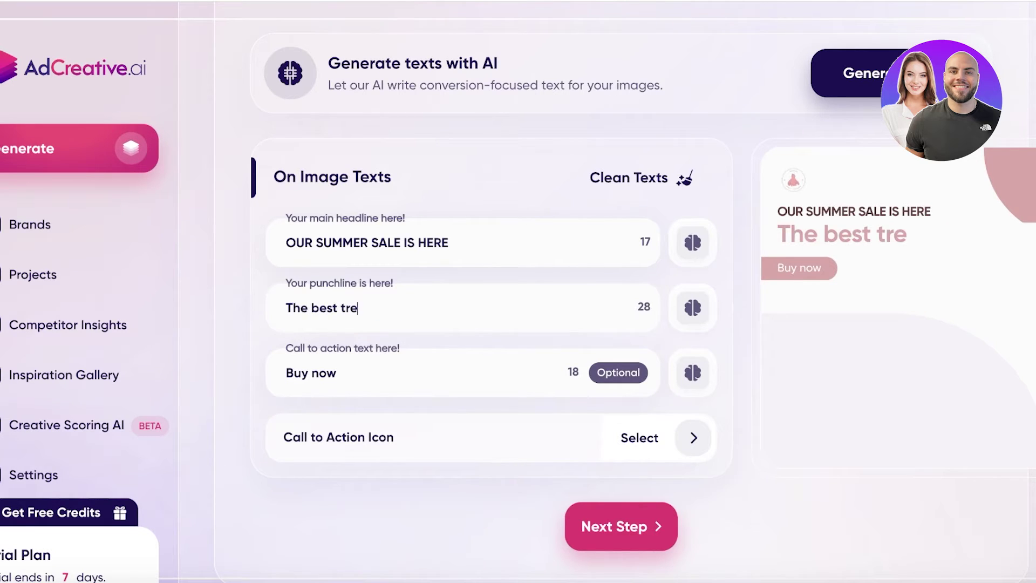
{"action": "type", "text": "nds of the summer"}
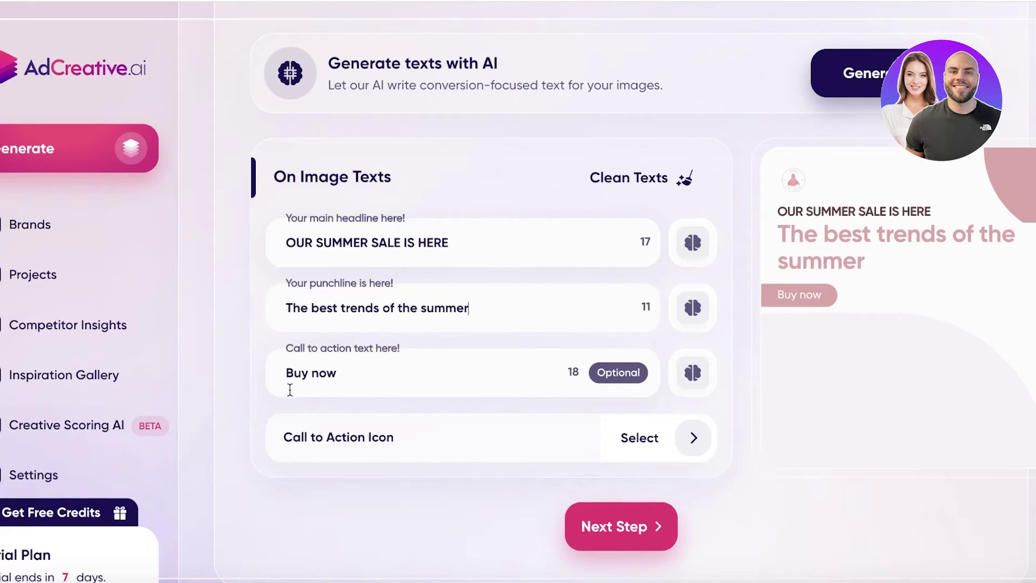
Filter the call to action icons by "buy" and choose the square logo icon for the ad image
{"action": "scroll", "coordinate": [587, 425], "scroll_direction": "down", "scroll_amount": 1}
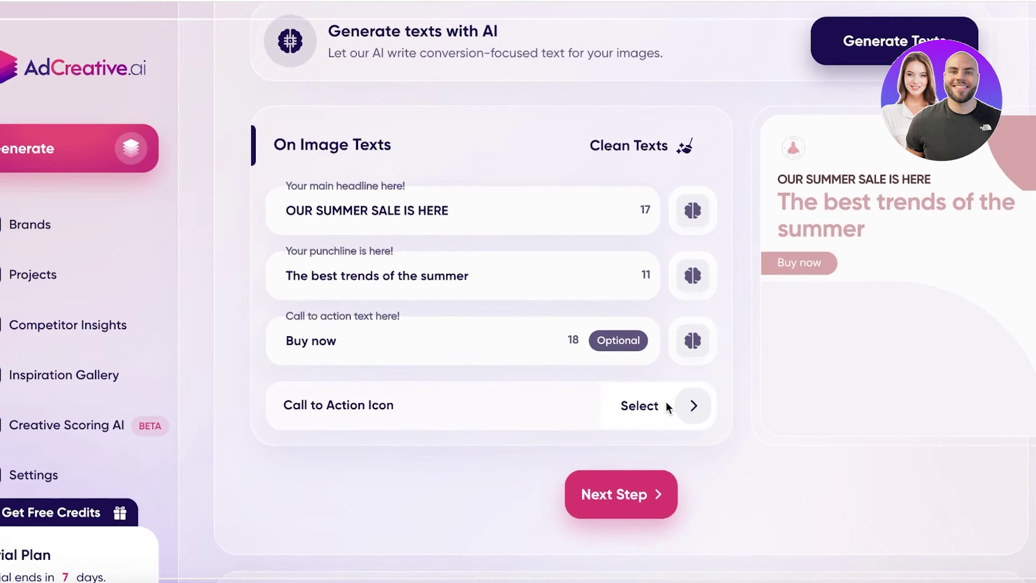
{"action": "left_click", "coordinate": [686, 406]}
{"action": "scroll", "coordinate": [664, 291], "scroll_direction": "down", "scroll_amount": 2}
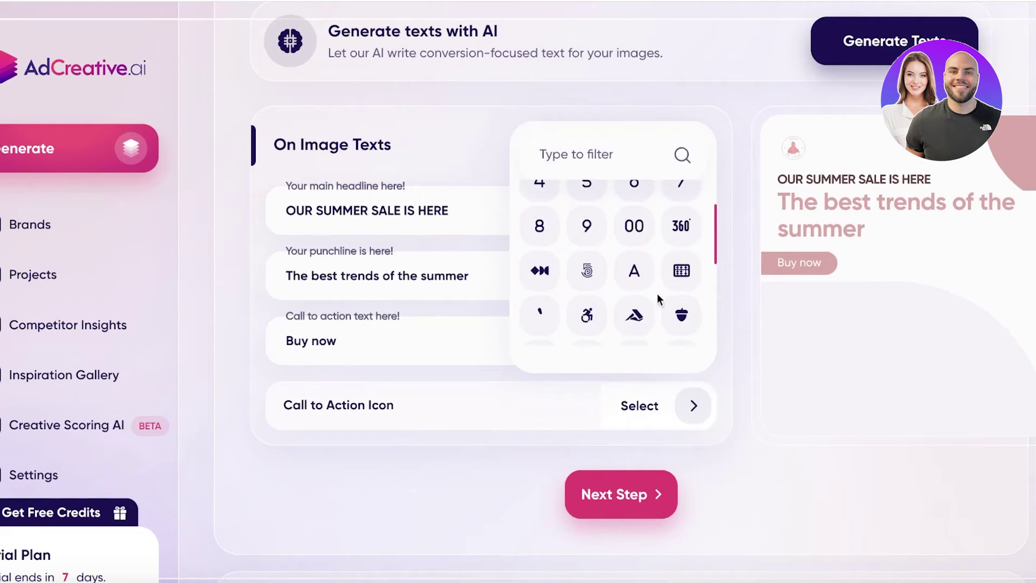
{"action": "scroll", "coordinate": [662, 275], "scroll_direction": "down", "scroll_amount": 10}
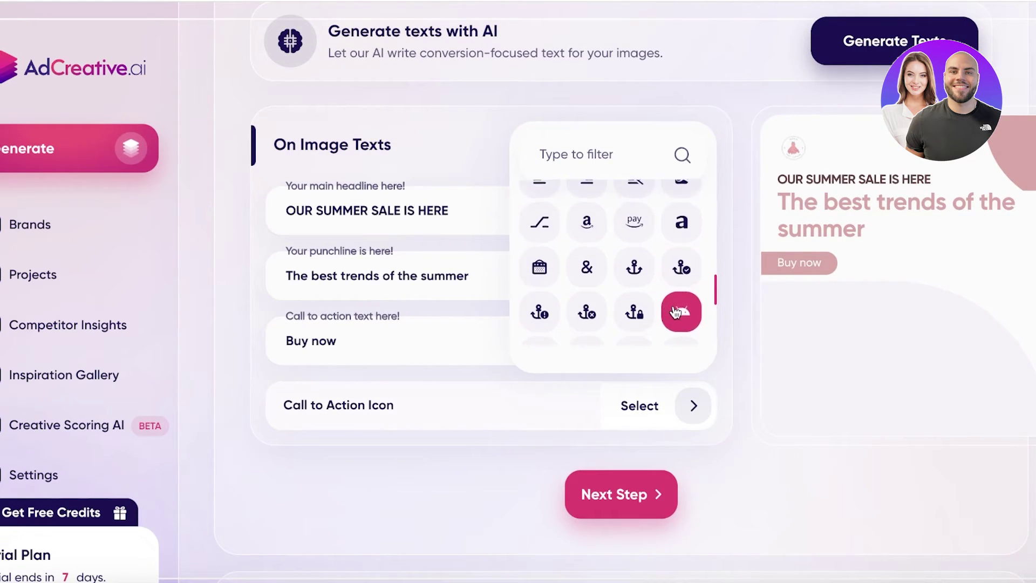
{"action": "left_click", "coordinate": [607, 141]}
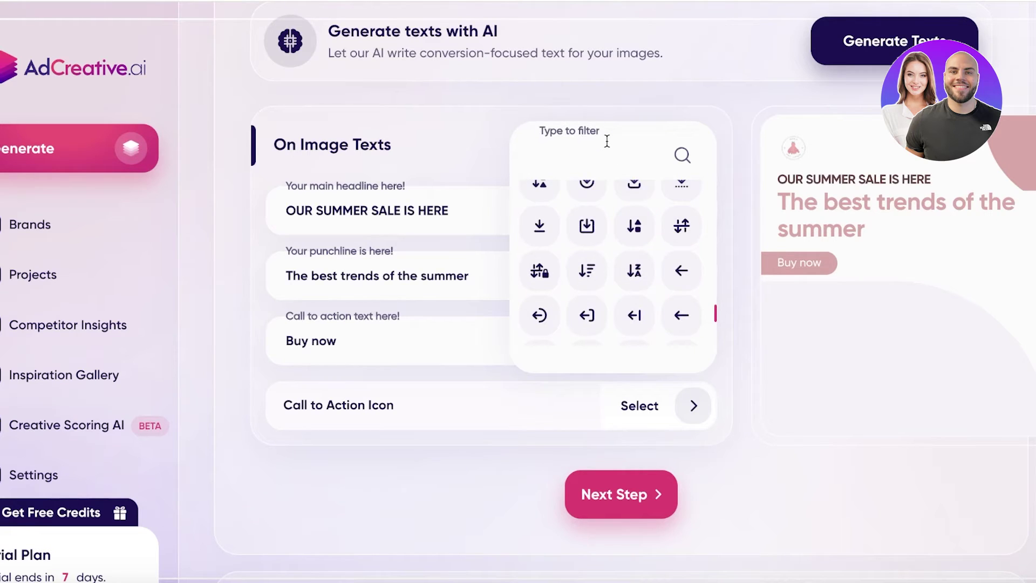
{"action": "type", "text": "buy"}
{"action": "left_click", "coordinate": [586, 204]}
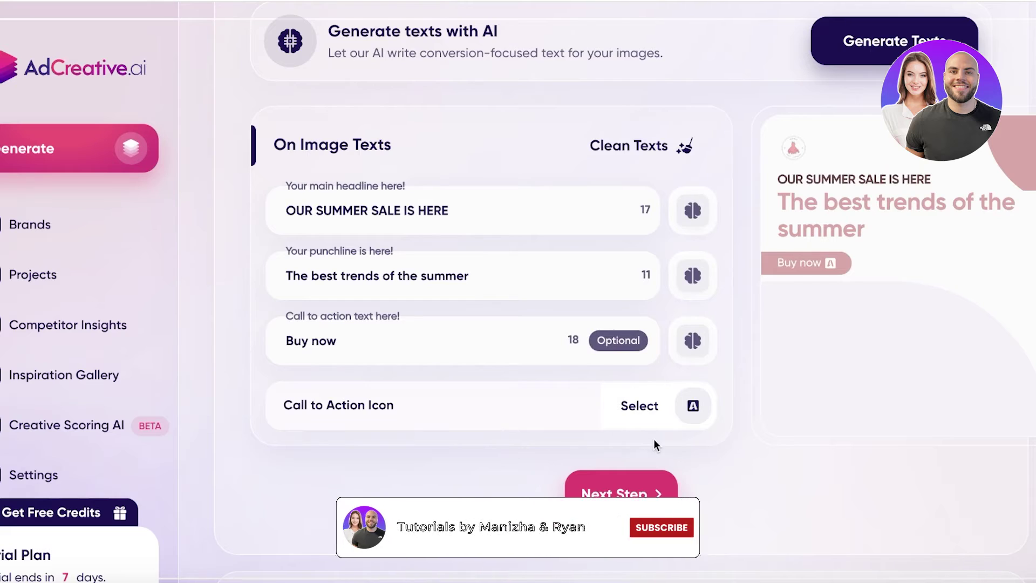
Accept the on-image texts to continue to the background image step, and dismiss its guided tour
{"action": "scroll", "coordinate": [601, 259], "scroll_direction": "down", "scroll_amount": 5}
{"action": "left_click", "coordinate": [608, 237]}
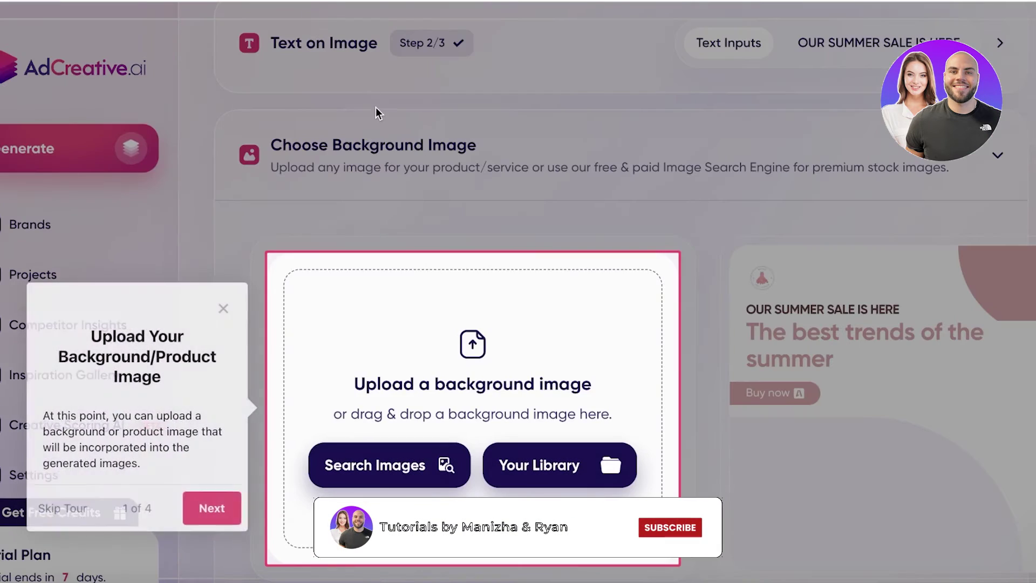
{"action": "left_click", "coordinate": [225, 308]}
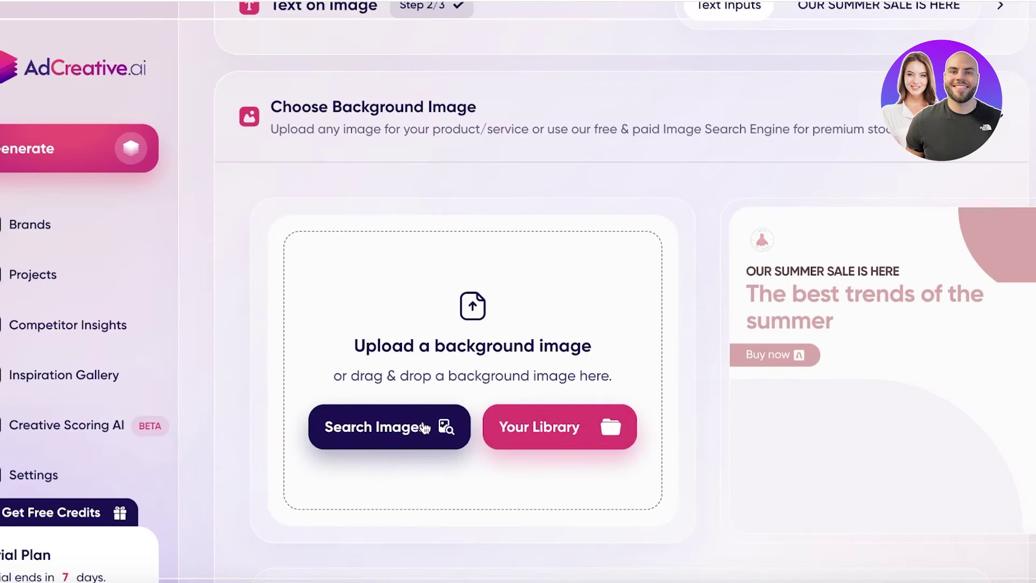
Check the Ruffles image library, find E-commerce clothing in the stock image database and select the patchwork denim jacket photo as background
{"action": "left_click", "coordinate": [566, 418]}
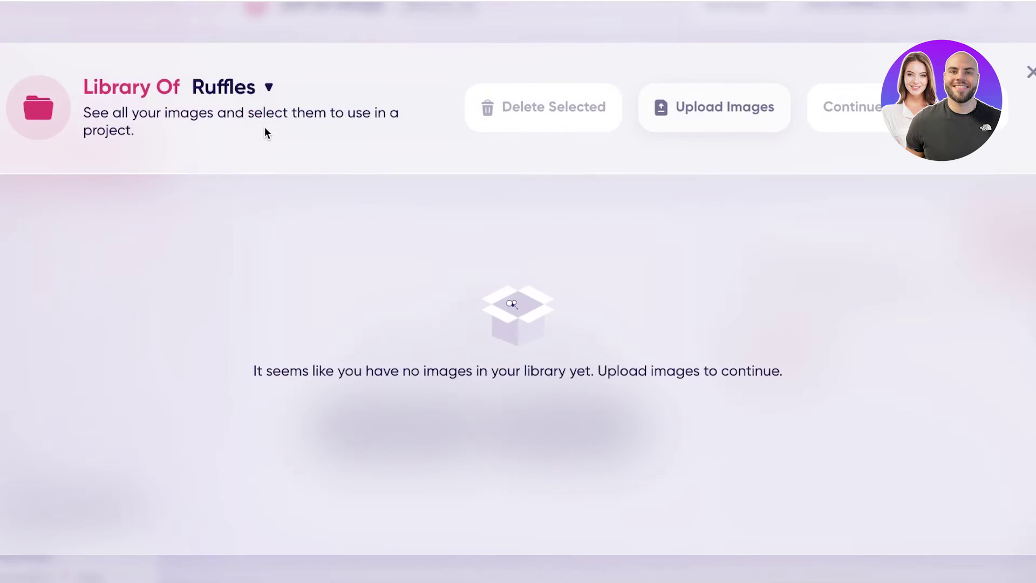
{"action": "key", "text": "Escape"}
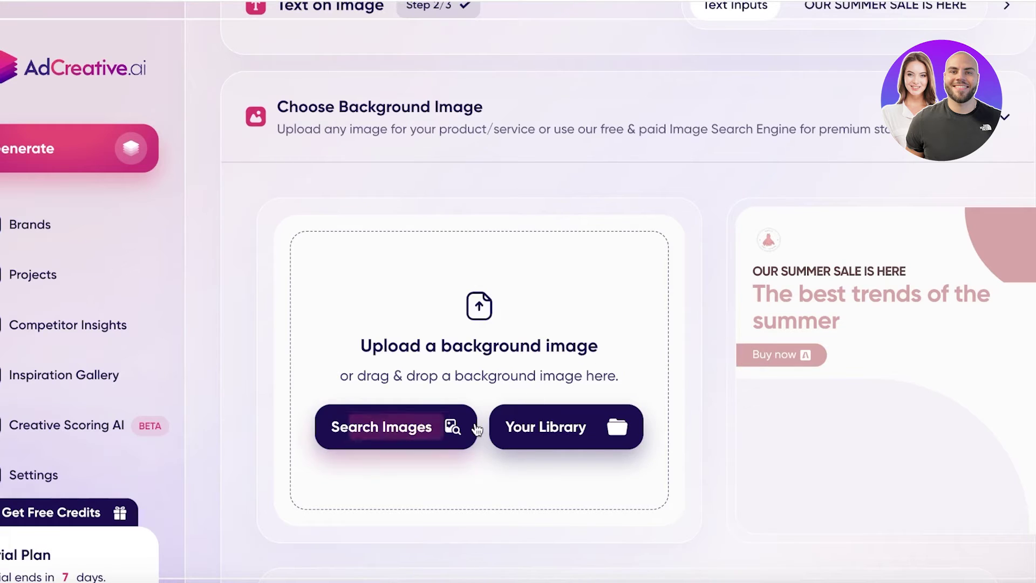
{"action": "left_click", "coordinate": [393, 432]}
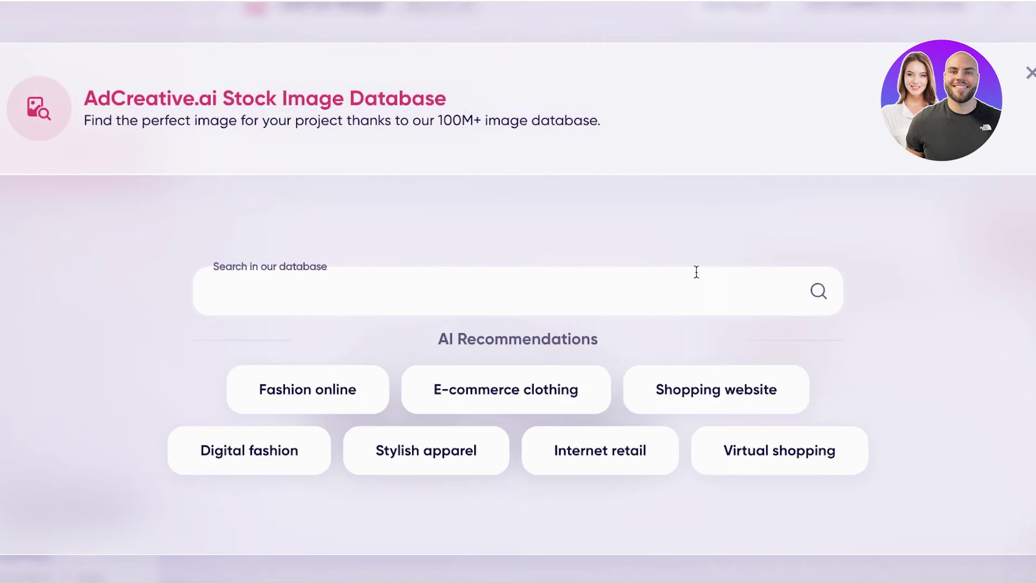
{"action": "left_click", "coordinate": [520, 397]}
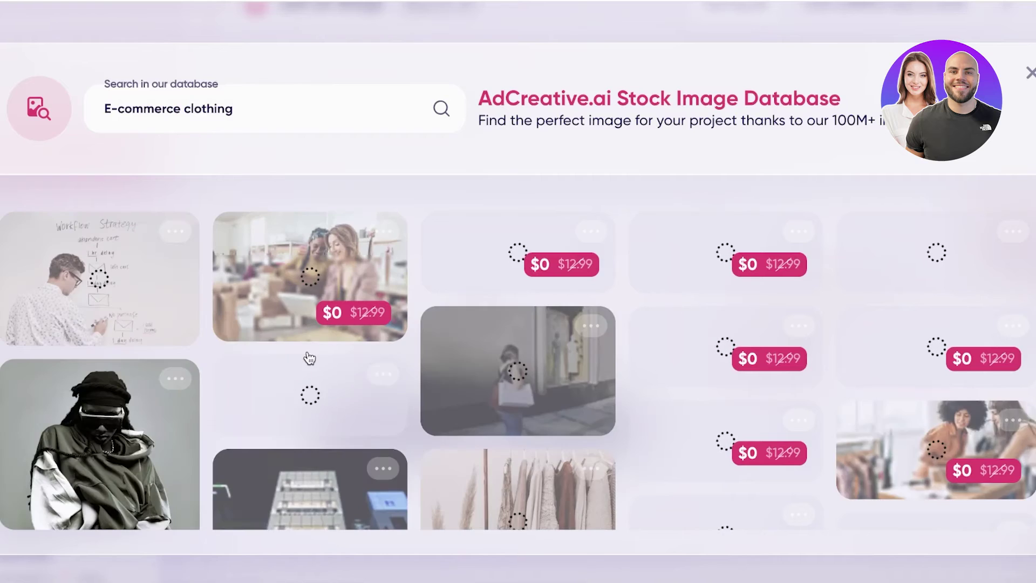
{"action": "left_click", "coordinate": [372, 399]}
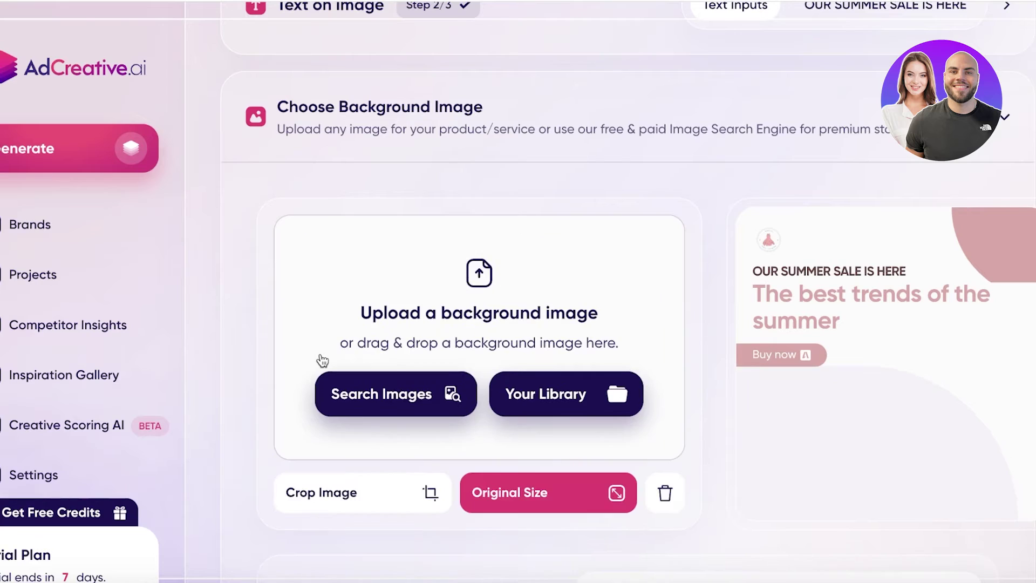
Name the project "Sample Proj" and generate the ad creatives
{"action": "scroll", "coordinate": [661, 267], "scroll_direction": "down", "scroll_amount": 1}
{"action": "scroll", "coordinate": [661, 267], "scroll_direction": "down", "scroll_amount": 3}
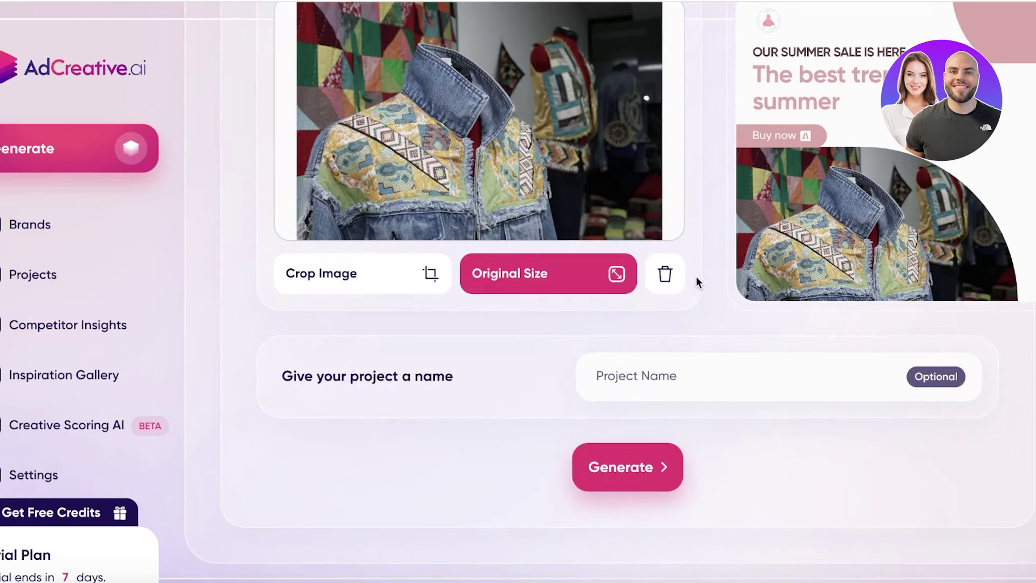
{"action": "left_click", "coordinate": [683, 377]}
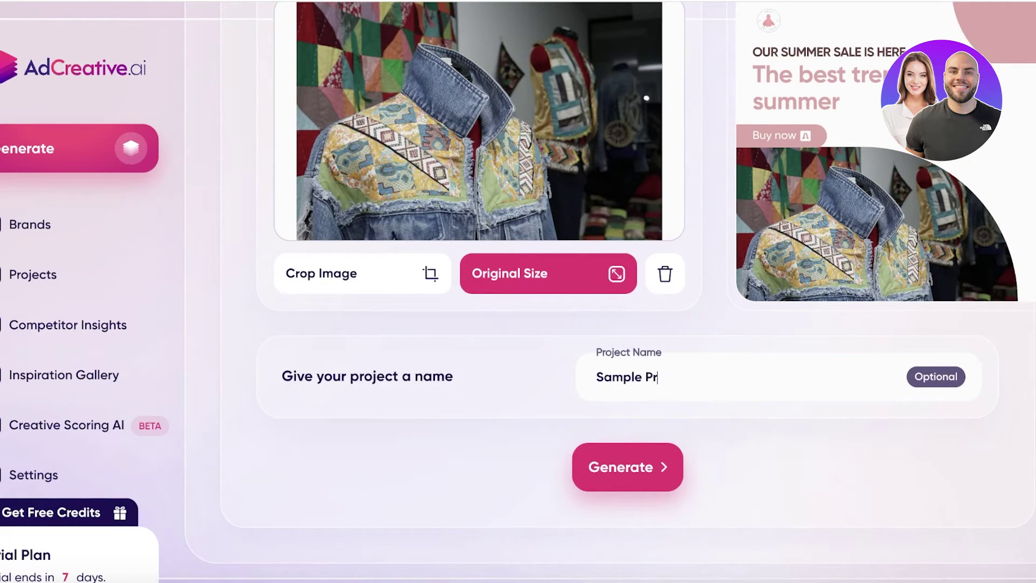
{"action": "left_click", "coordinate": [627, 483]}
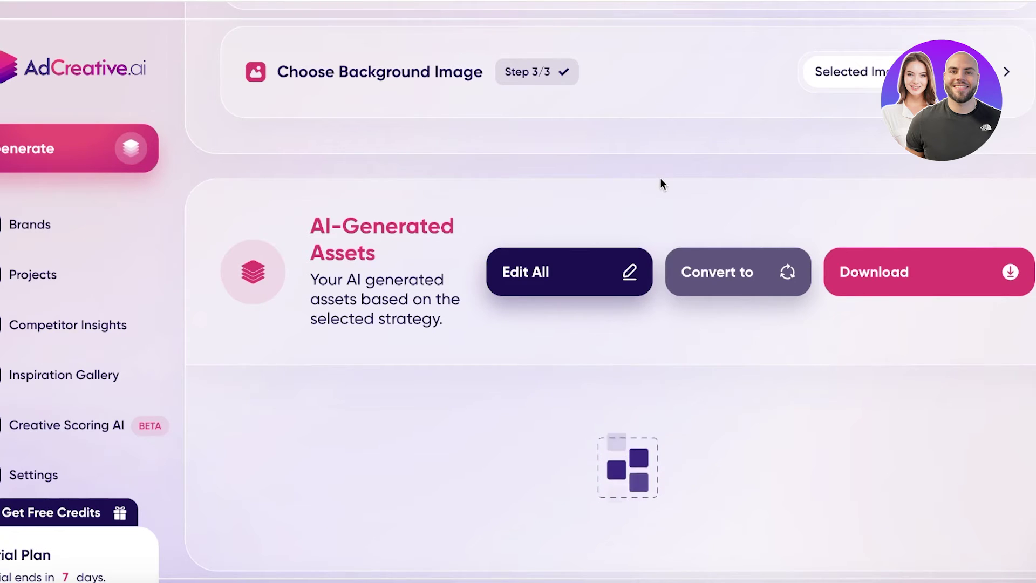
Look through the first generated ad creatives and view the download options for the AI-generated assets
{"action": "scroll", "coordinate": [651, 192], "scroll_direction": "down", "scroll_amount": 9}
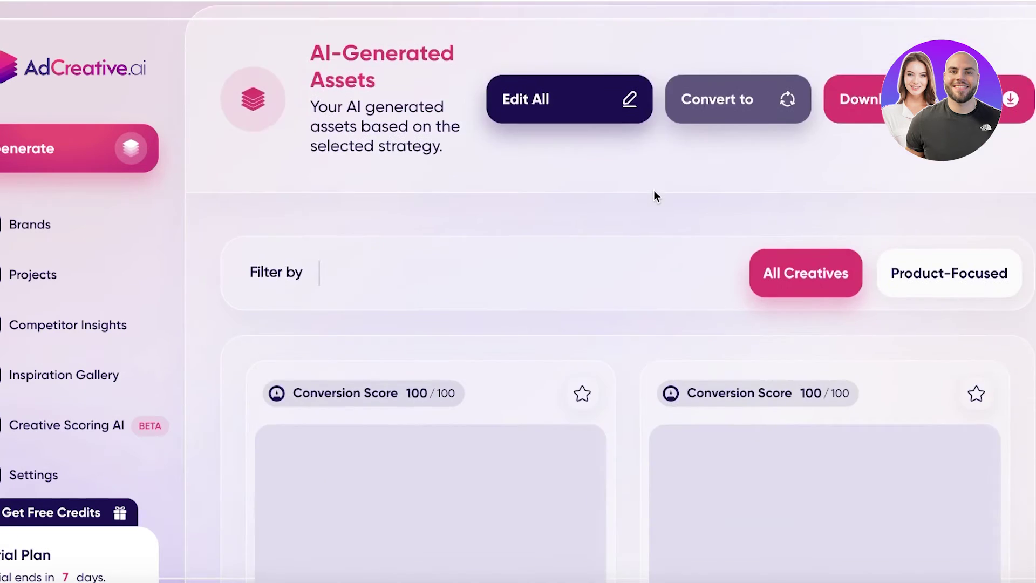
{"action": "scroll", "coordinate": [752, 233], "scroll_direction": "down", "scroll_amount": 12}
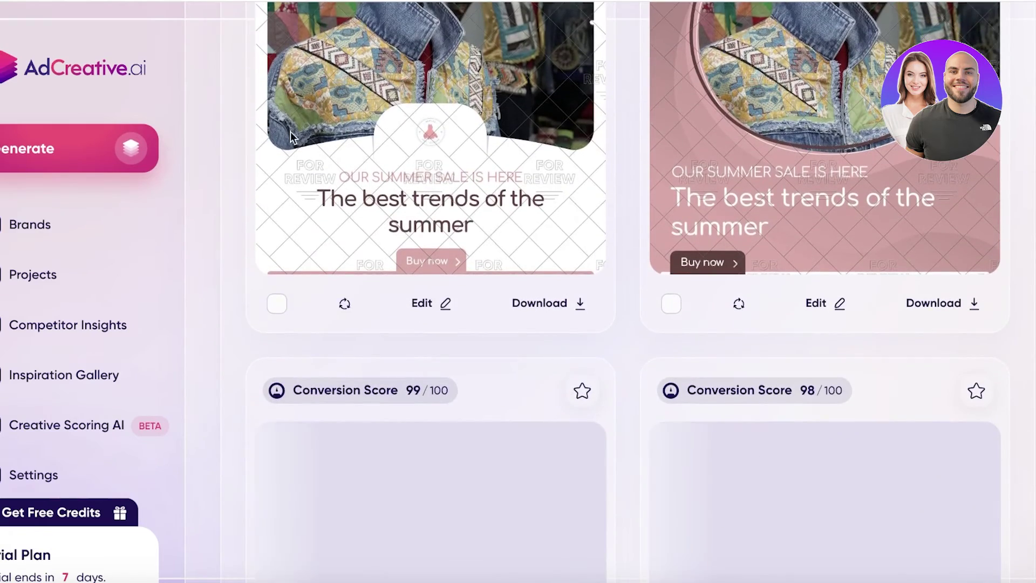
{"action": "scroll", "coordinate": [352, 224], "scroll_direction": "down", "scroll_amount": 10}
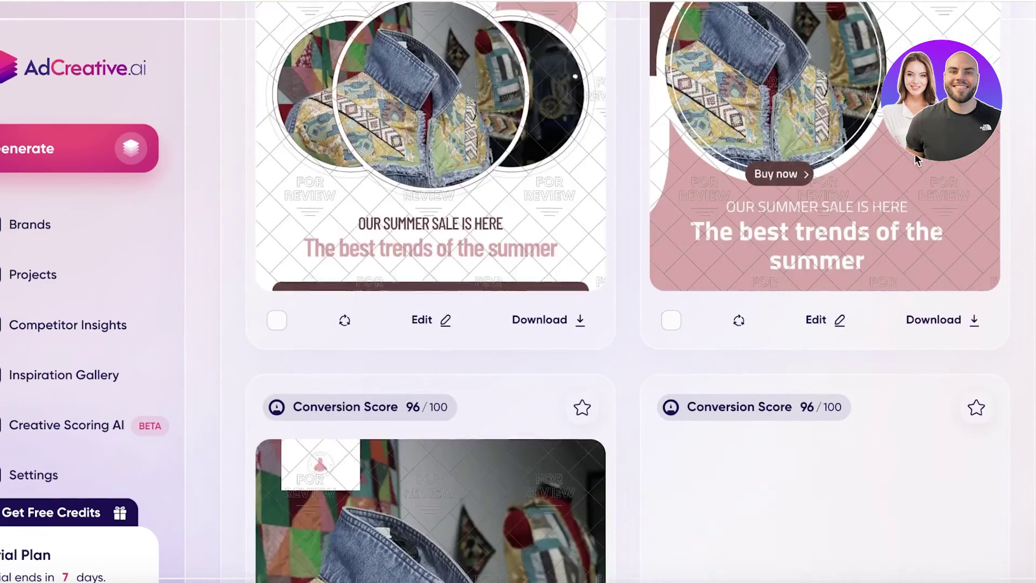
{"action": "scroll", "coordinate": [885, 181], "scroll_direction": "down", "scroll_amount": 10}
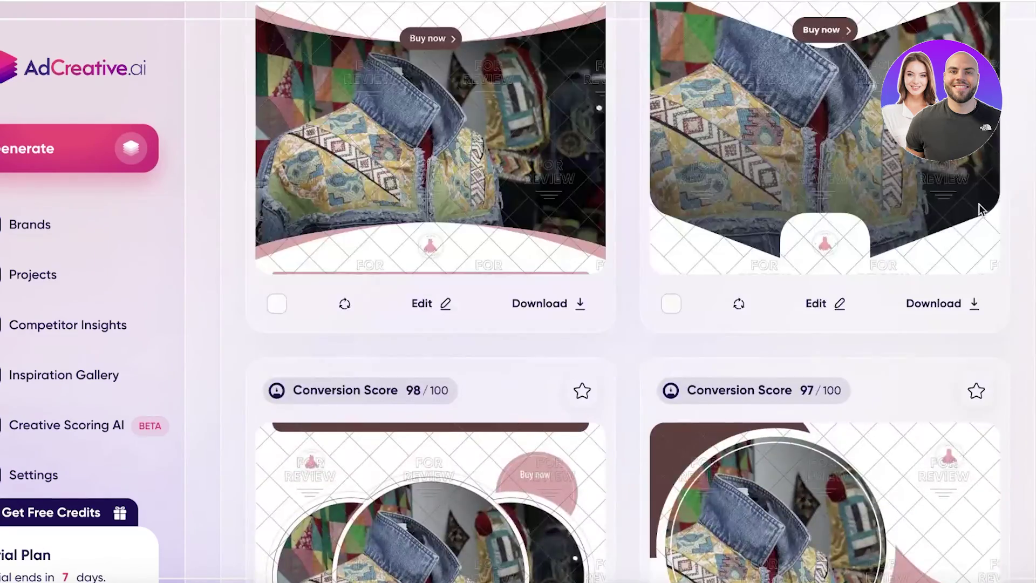
{"action": "scroll", "coordinate": [971, 209], "scroll_direction": "up", "scroll_amount": 15}
{"action": "left_click", "coordinate": [950, 239]}
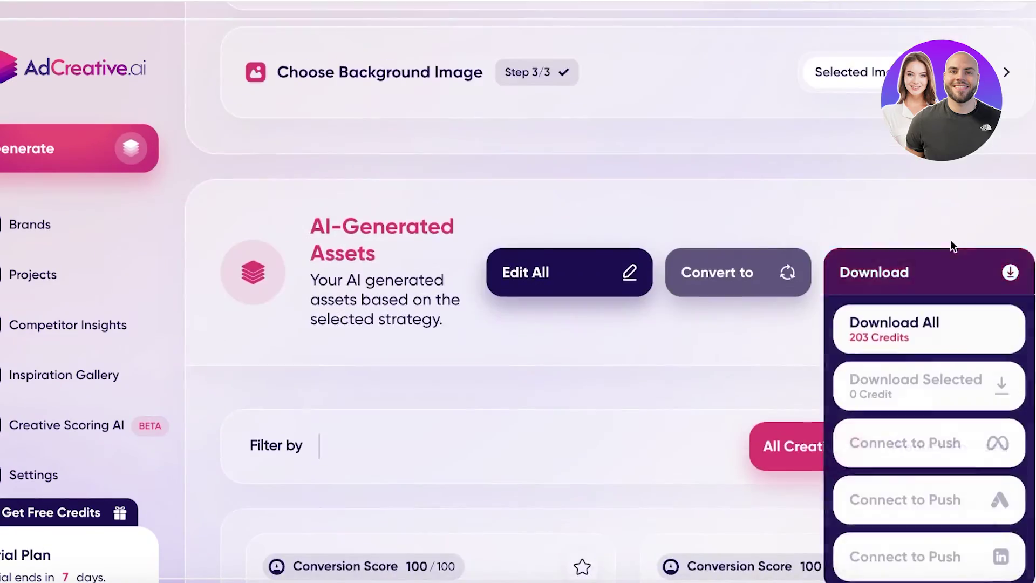
Compare the designs and conversion scores of the generated summer sale creatives throughout the results list
{"action": "scroll", "coordinate": [950, 239], "scroll_direction": "down", "scroll_amount": 10}
{"action": "scroll", "coordinate": [809, 210], "scroll_direction": "up", "scroll_amount": 10}
{"action": "scroll", "coordinate": [716, 183], "scroll_direction": "down", "scroll_amount": 7}
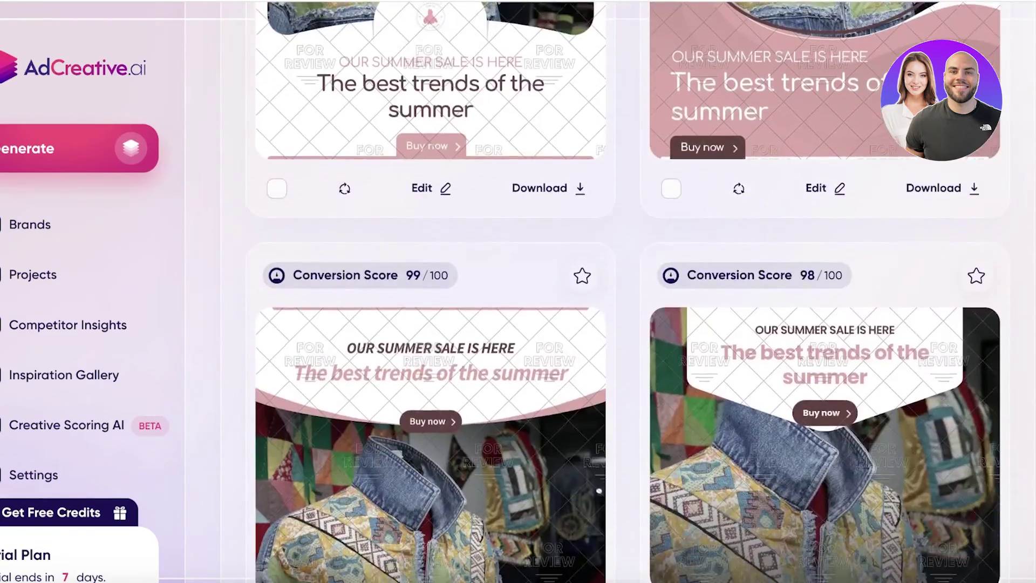
{"action": "scroll", "coordinate": [591, 58], "scroll_direction": "up", "scroll_amount": 7}
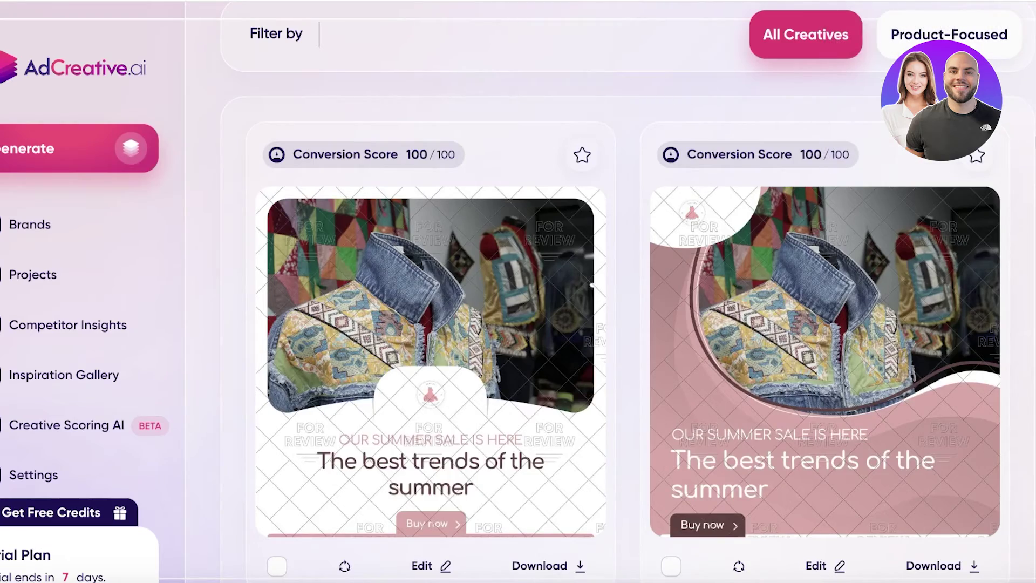
{"action": "scroll", "coordinate": [592, 286], "scroll_direction": "down", "scroll_amount": 20}
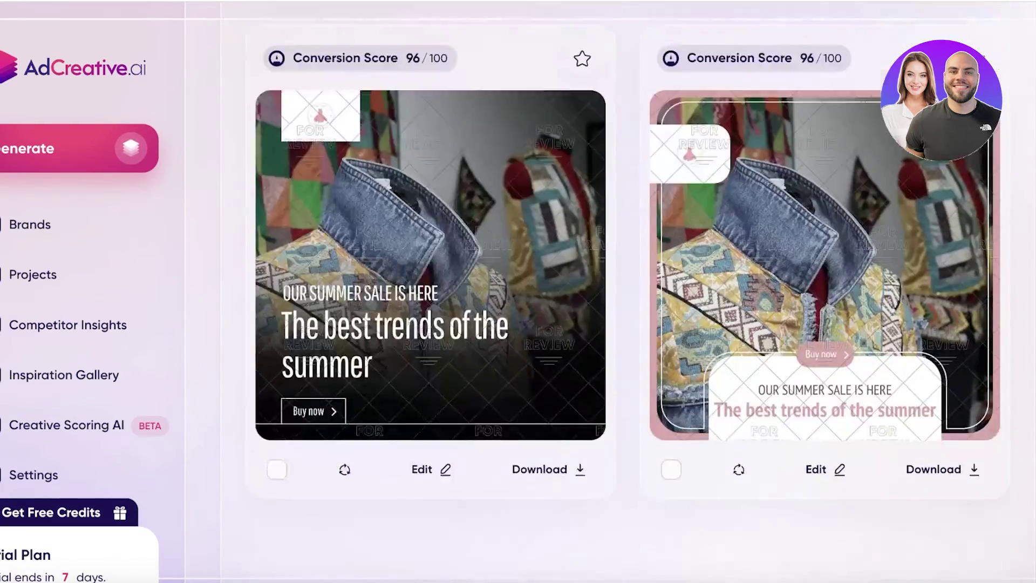
{"action": "scroll", "coordinate": [1006, 187], "scroll_direction": "down", "scroll_amount": 20}
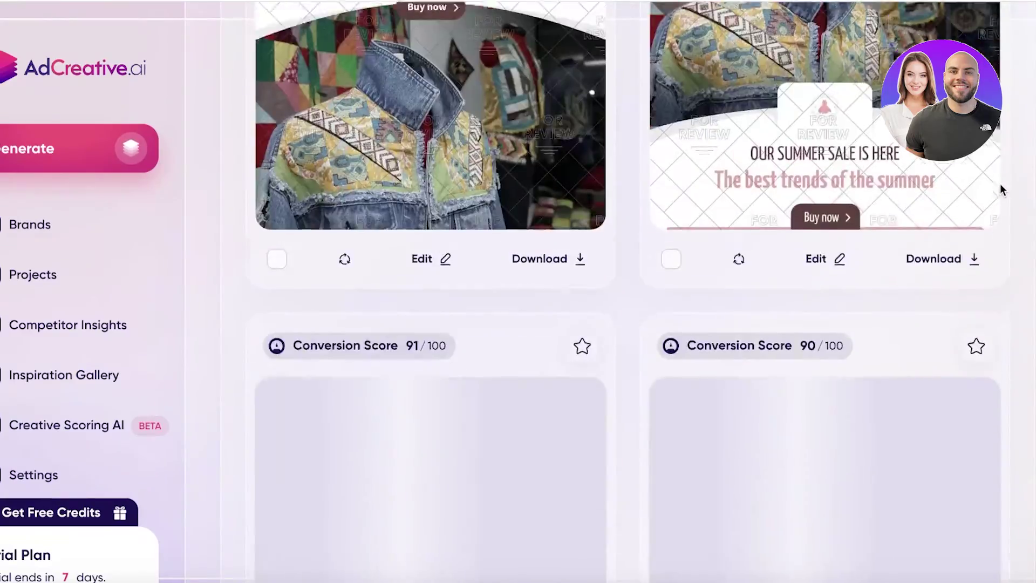
{"action": "scroll", "coordinate": [1005, 190], "scroll_direction": "down", "scroll_amount": 7}
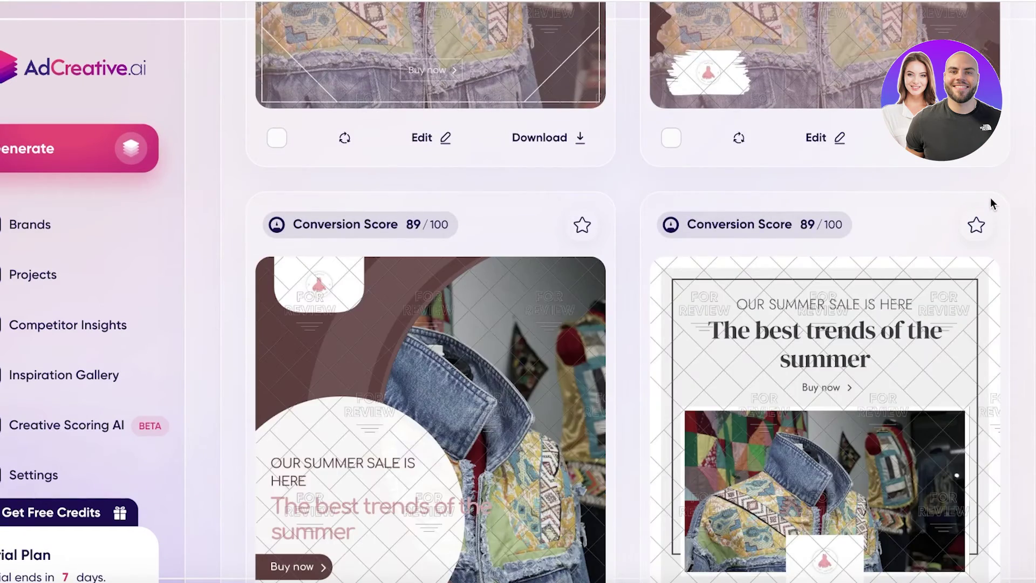
{"action": "scroll", "coordinate": [988, 226], "scroll_direction": "down", "scroll_amount": 15}
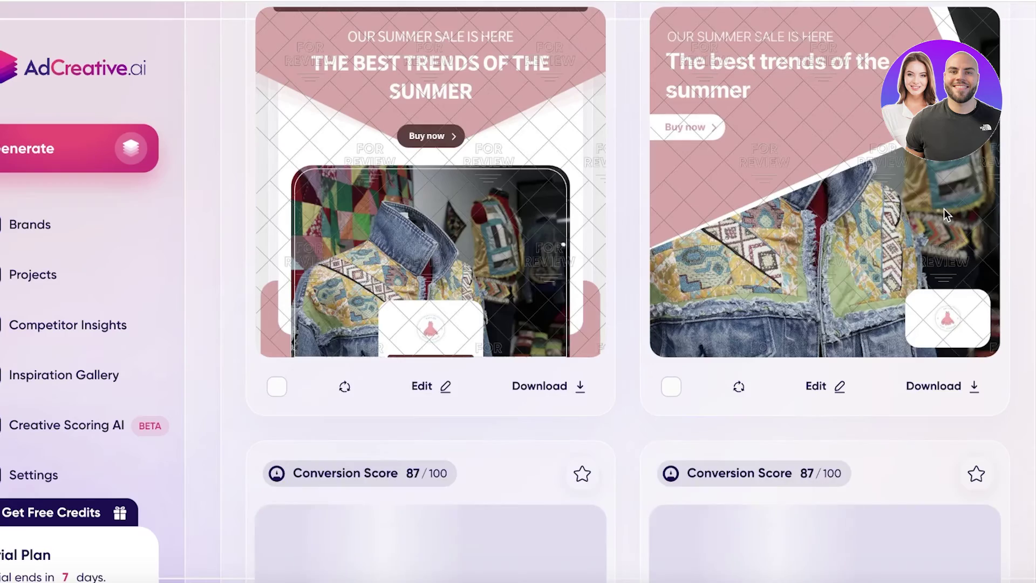
{"action": "scroll", "coordinate": [965, 233], "scroll_direction": "down", "scroll_amount": 11}
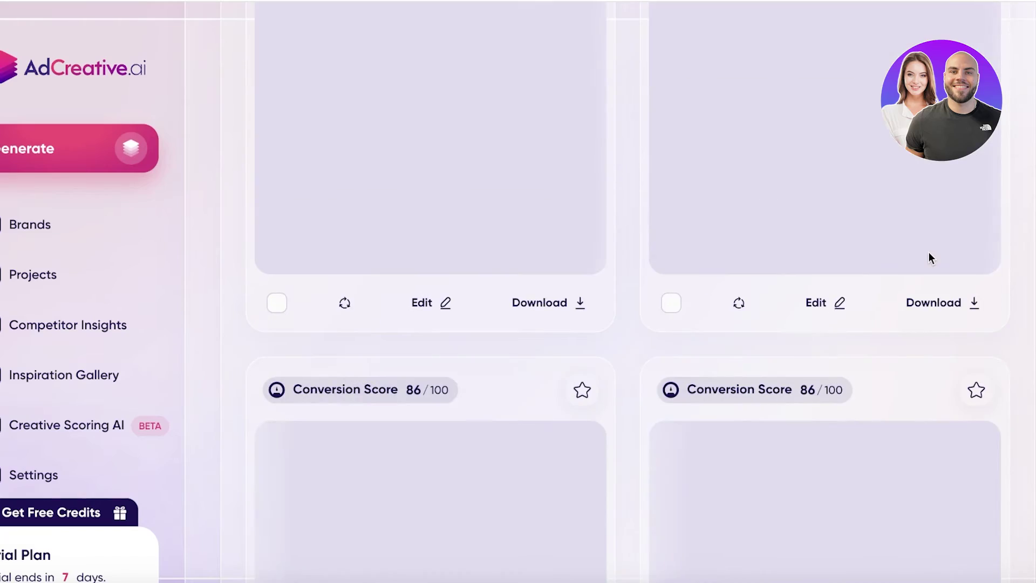
{"action": "scroll", "coordinate": [929, 251], "scroll_direction": "down", "scroll_amount": 6}
{"action": "scroll", "coordinate": [983, 239], "scroll_direction": "up", "scroll_amount": 10}
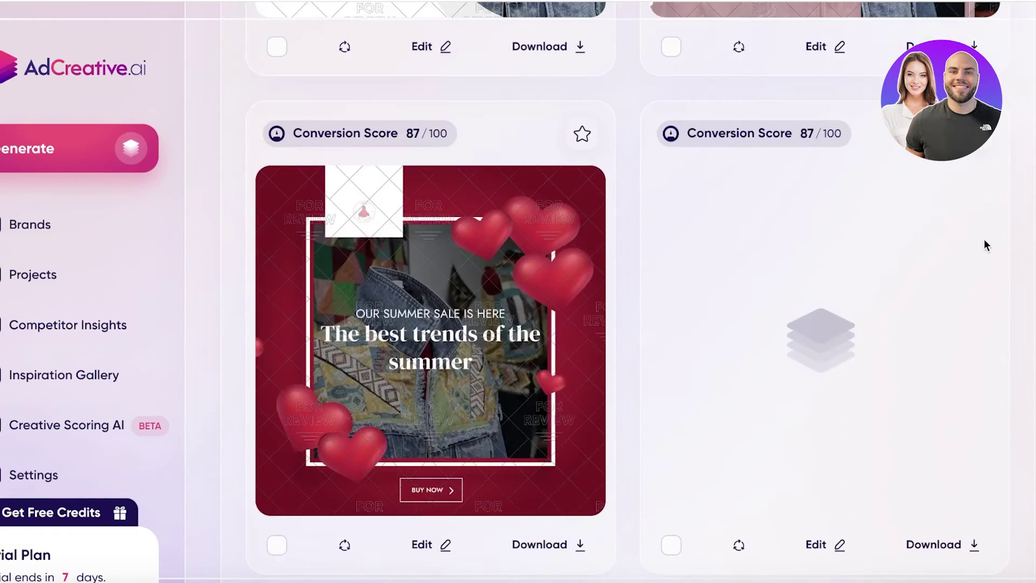
{"action": "scroll", "coordinate": [751, 265], "scroll_direction": "down", "scroll_amount": 10}
{"action": "scroll", "coordinate": [620, 163], "scroll_direction": "down", "scroll_amount": 5}
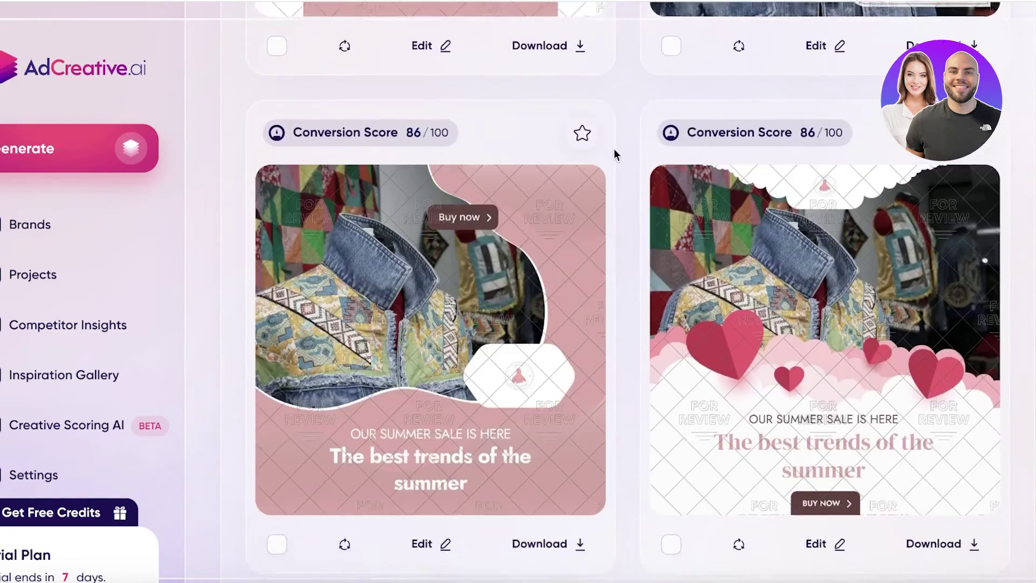
{"action": "scroll", "coordinate": [609, 154], "scroll_direction": "down", "scroll_amount": 7}
{"action": "scroll", "coordinate": [605, 163], "scroll_direction": "up", "scroll_amount": 15}
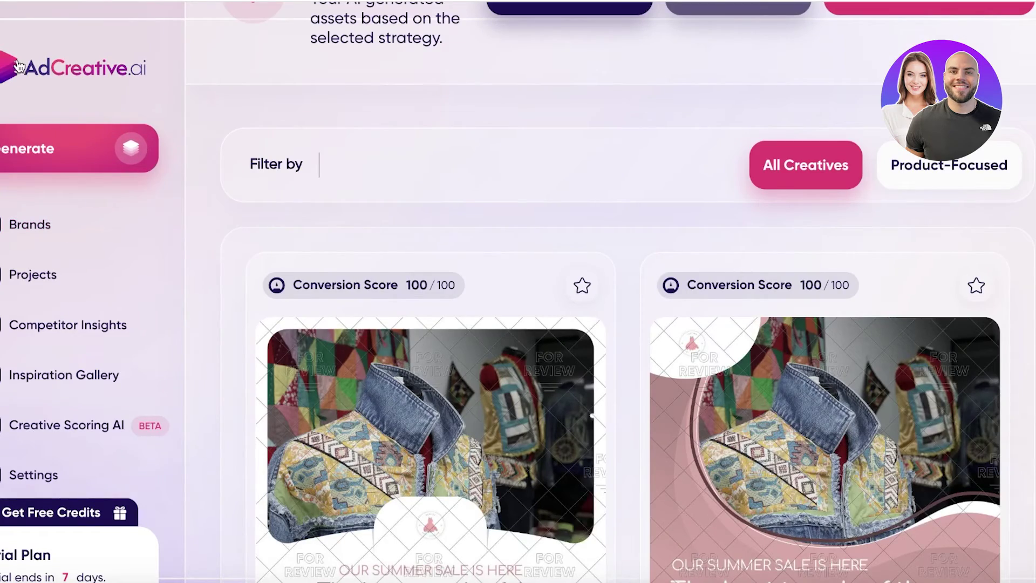
Open the project list of the Ruffles brand and start creating a new project, reviewing the available asset types
{"action": "left_click", "coordinate": [19, 65]}
{"action": "scroll", "coordinate": [782, 226], "scroll_direction": "down", "scroll_amount": 1}
{"action": "left_click", "coordinate": [648, 446]}
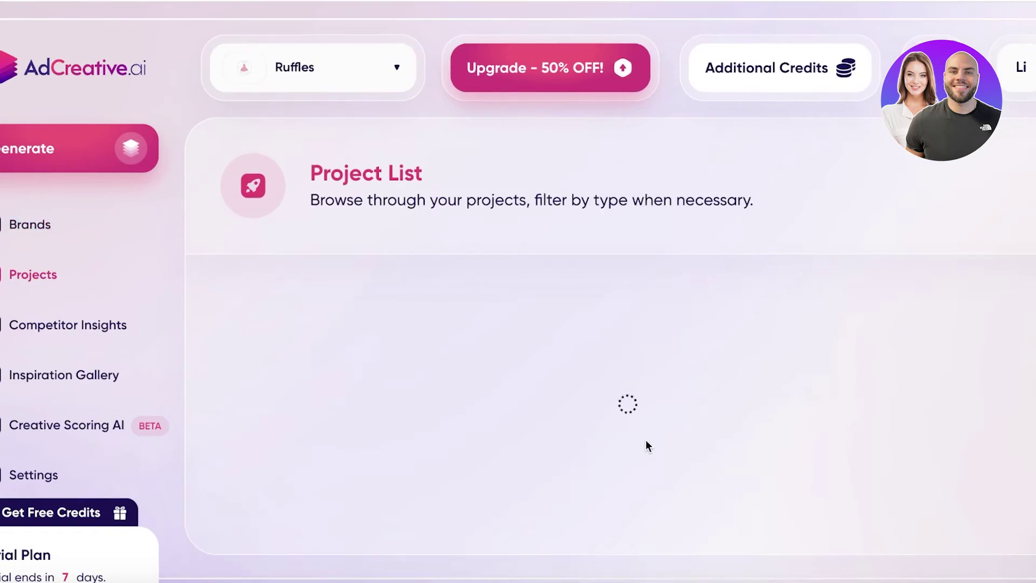
{"action": "scroll", "coordinate": [591, 283], "scroll_direction": "down", "scroll_amount": 1}
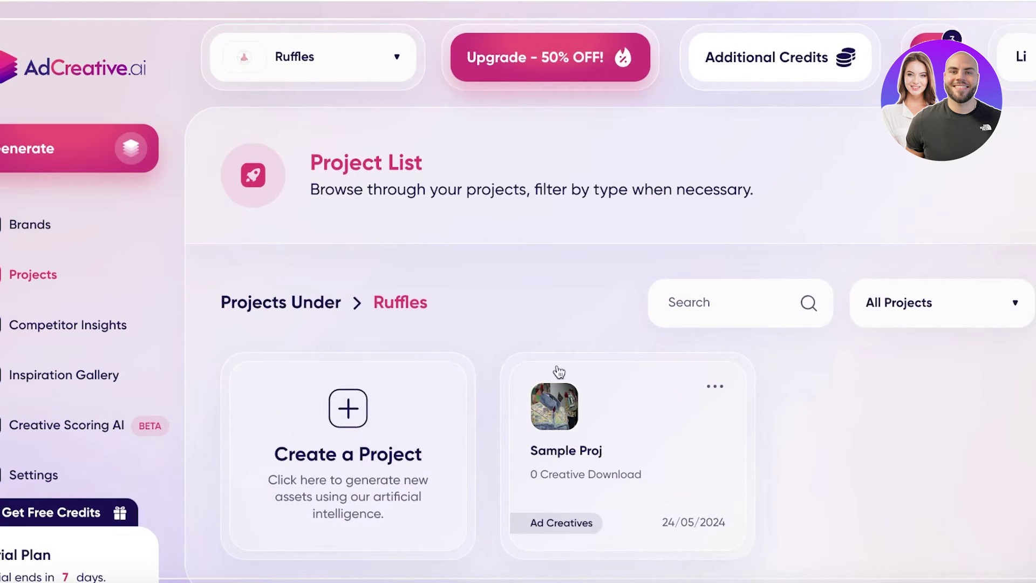
{"action": "left_click", "coordinate": [405, 367]}
{"action": "scroll", "coordinate": [405, 366], "scroll_direction": "down", "scroll_amount": 3}
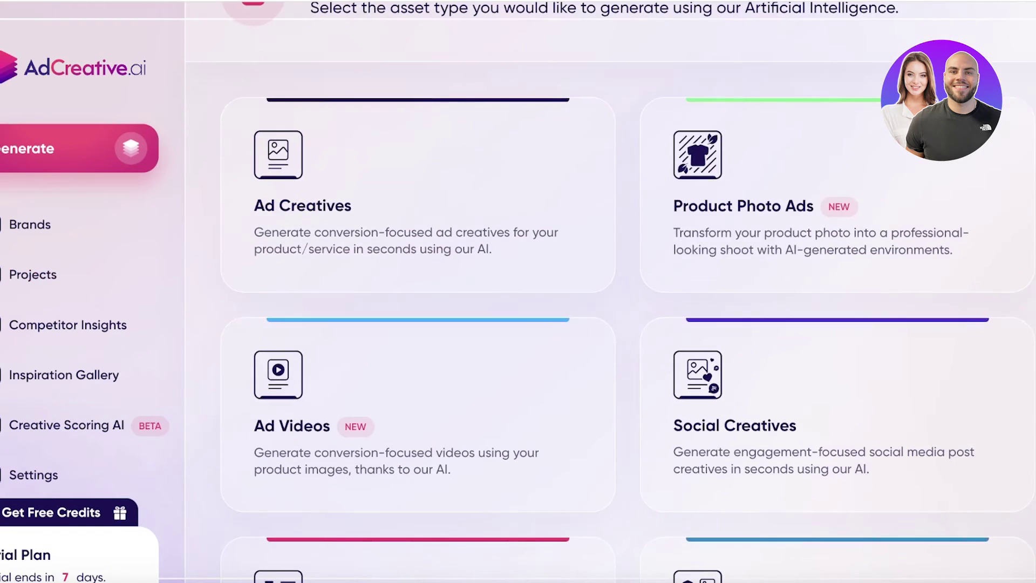
Start a Product Photo Ads project, dismiss the tour, choose the Product Image creative type, and continue to background removal
{"action": "left_click", "coordinate": [869, 202]}
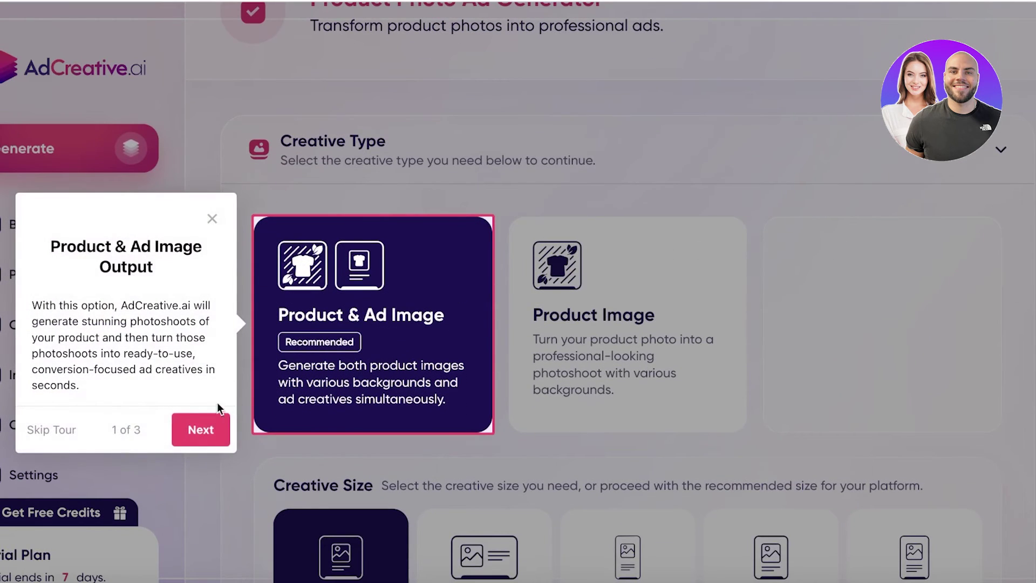
{"action": "left_click", "coordinate": [212, 220]}
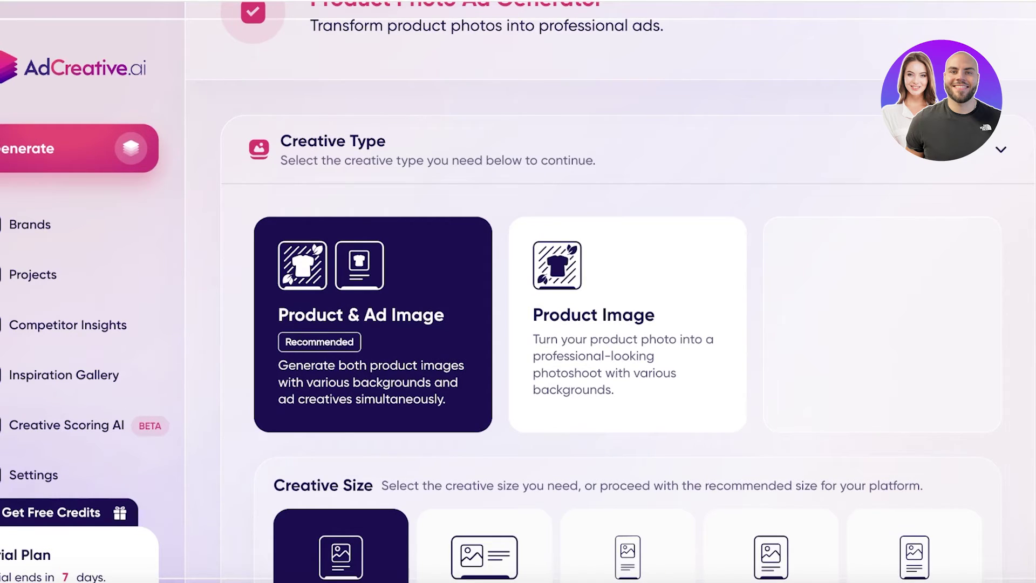
{"action": "left_click", "coordinate": [564, 279]}
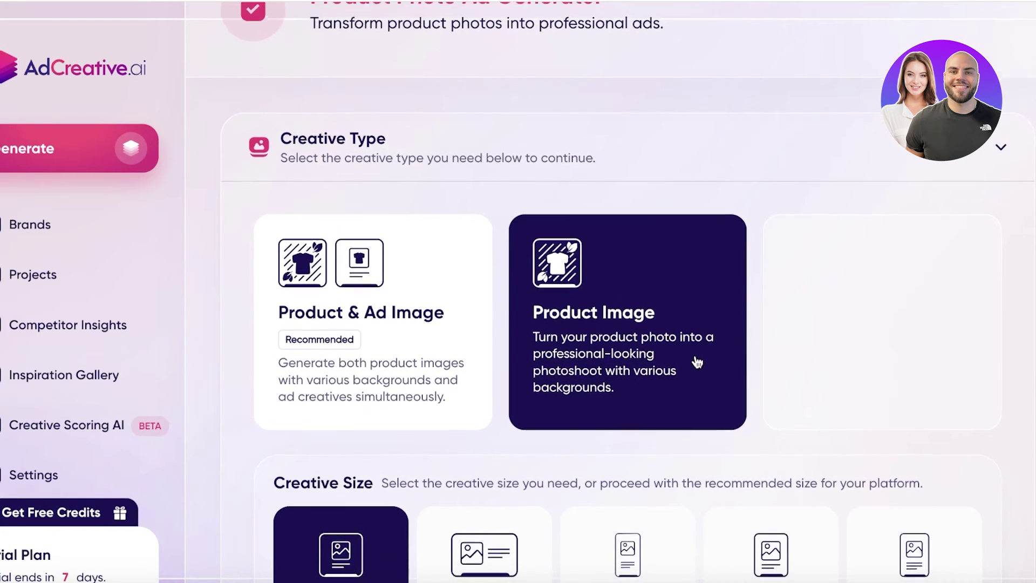
{"action": "scroll", "coordinate": [694, 361], "scroll_direction": "down", "scroll_amount": 7}
{"action": "left_click", "coordinate": [628, 325]}
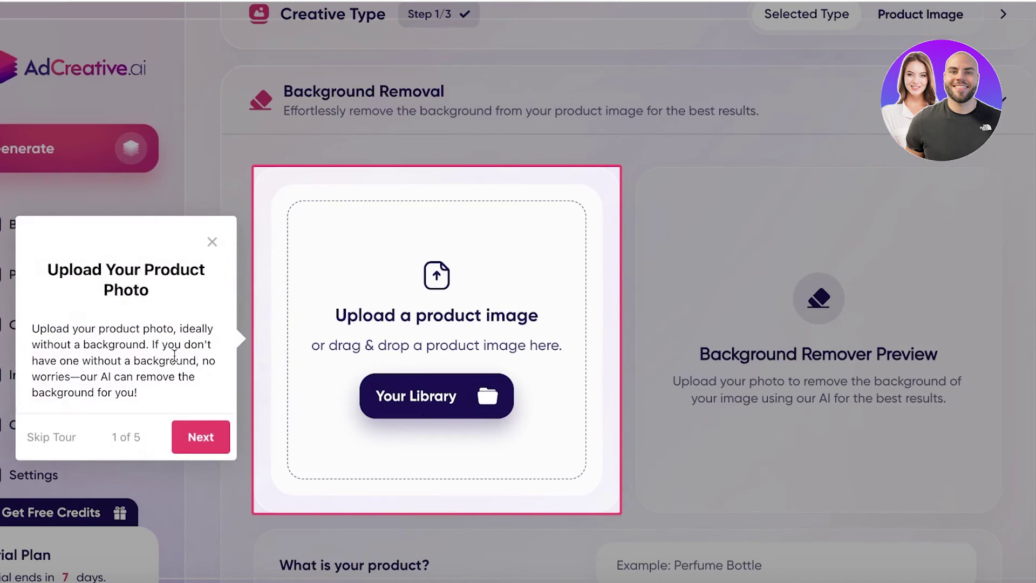
Dismiss the upload tour and browse the Desktop's Product Images folder and Bag Folder for a product photo to upload
{"action": "left_click", "coordinate": [212, 241]}
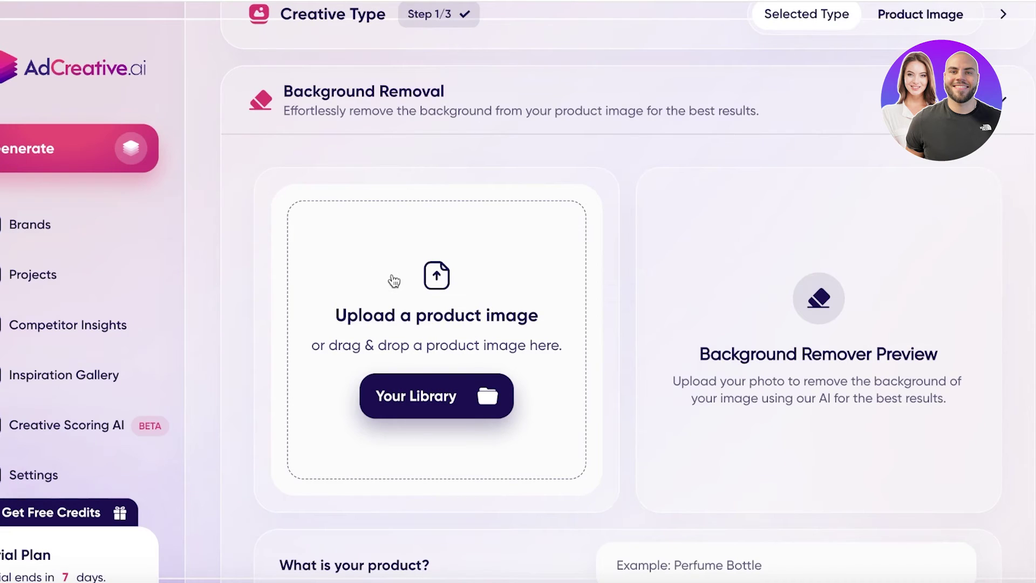
{"action": "left_click", "coordinate": [440, 278]}
{"action": "left_click", "coordinate": [260, 205]}
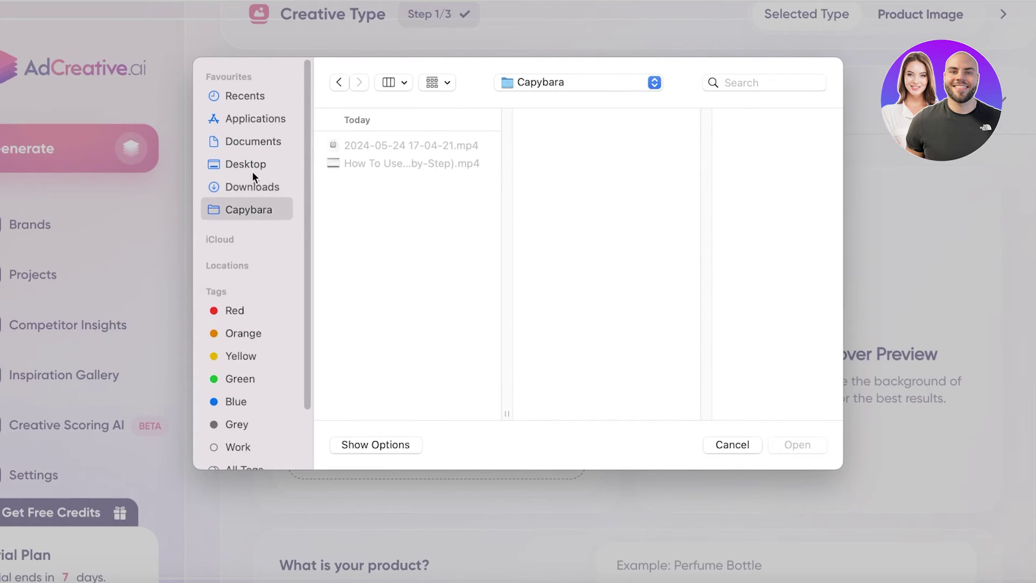
{"action": "left_click", "coordinate": [249, 165]}
{"action": "left_click", "coordinate": [406, 200]}
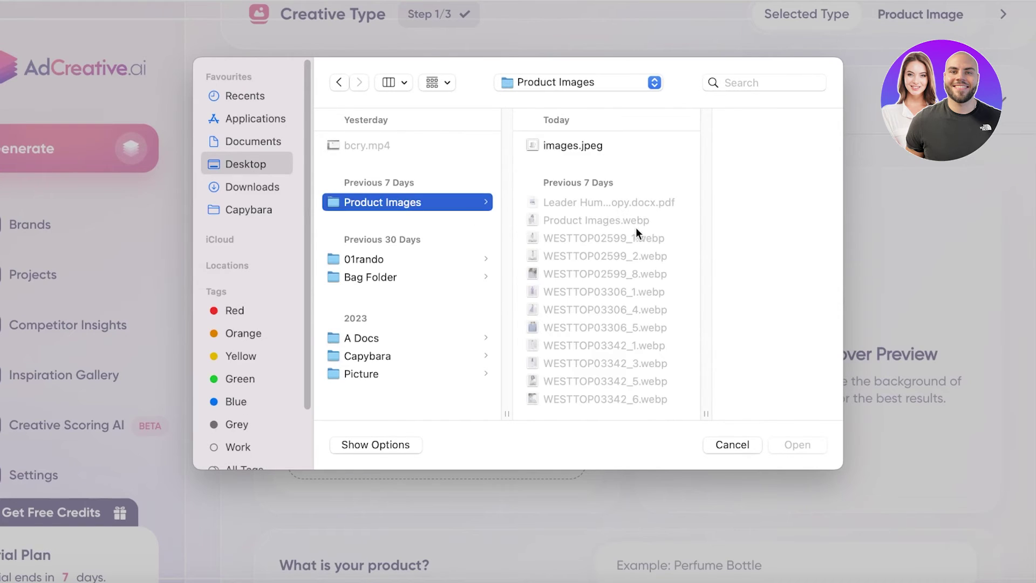
{"action": "left_click", "coordinate": [378, 278]}
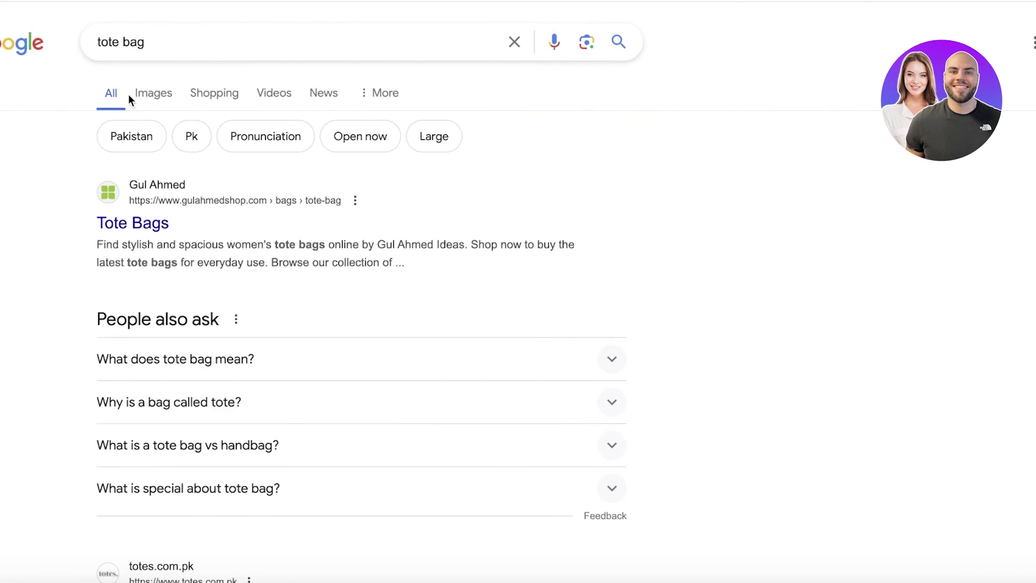
Switch to the Google image results for "tote bag" and save the picture of the Marge leather tote bag
{"action": "left_click", "coordinate": [194, 99]}
{"action": "left_click", "coordinate": [890, 242]}
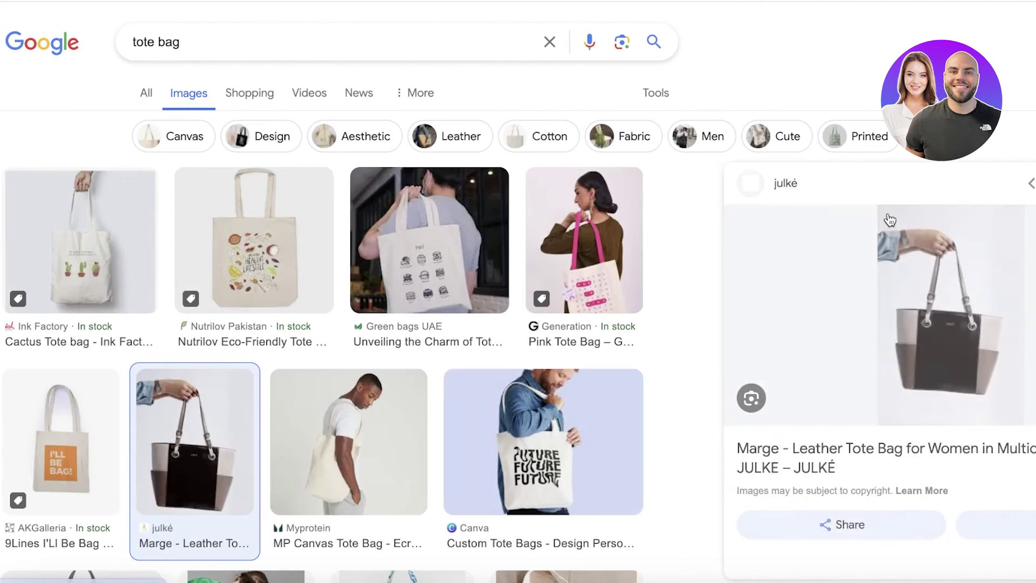
{"action": "right_click", "coordinate": [884, 324]}
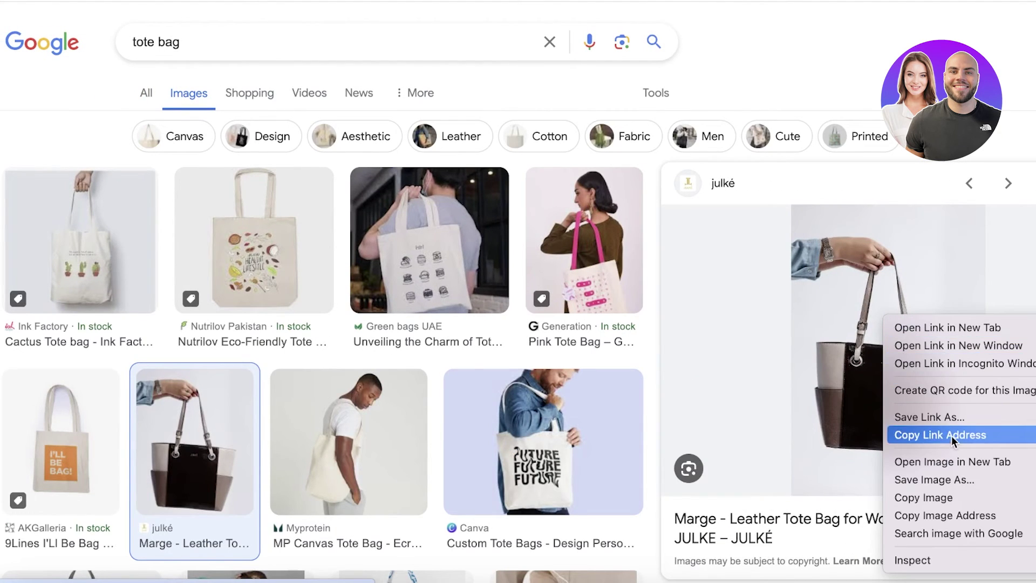
{"action": "left_click", "coordinate": [947, 480]}
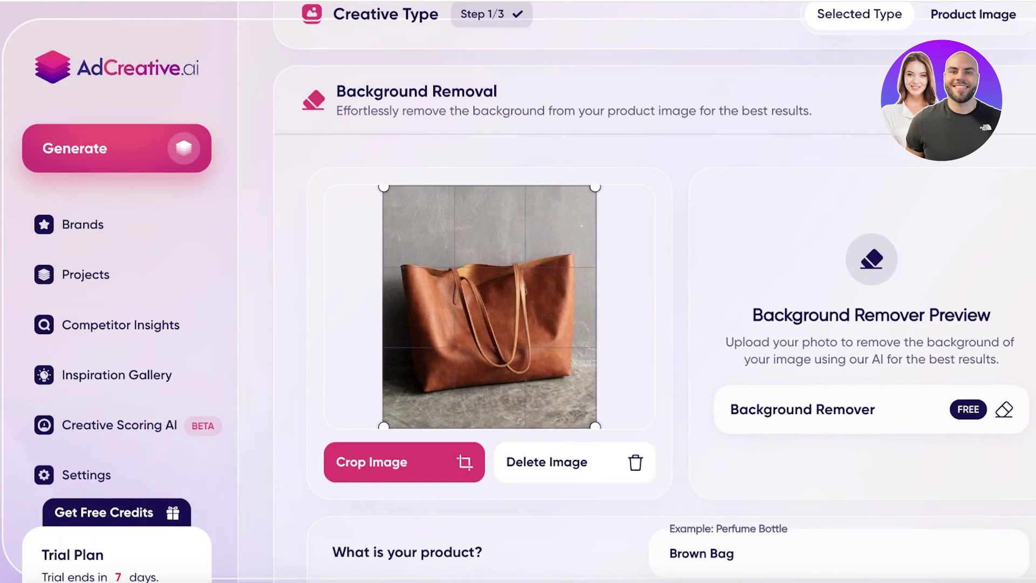
Lower the top edge of the brown bag photo's crop frame slightly and remove the photo's background
{"action": "mouse_move", "coordinate": [596, 187]}
{"action": "left_mouse_down"}
{"action": "mouse_move", "coordinate": [610, 218]}
{"action": "mouse_move", "coordinate": [595, 198]}
{"action": "left_mouse_up"}
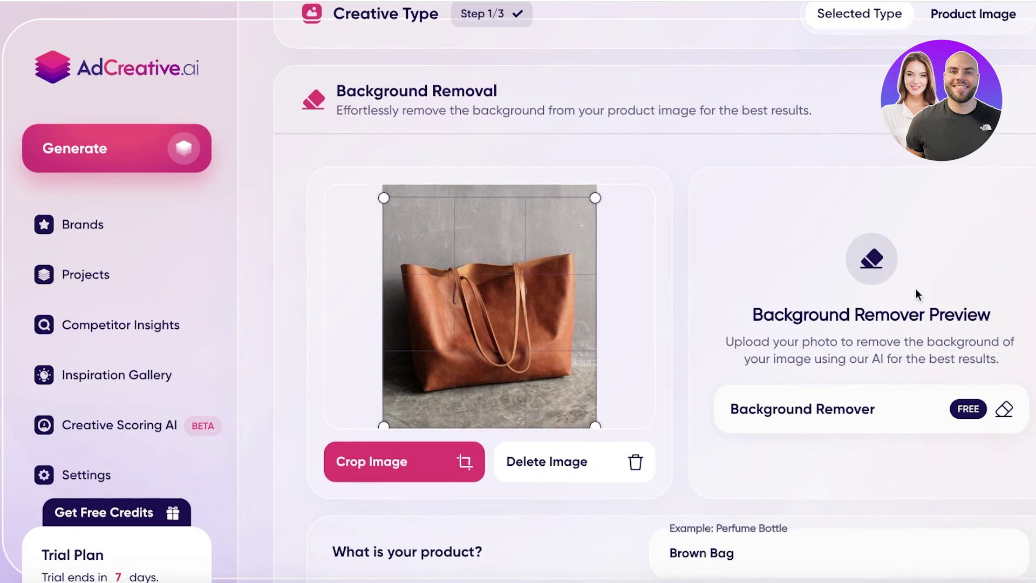
{"action": "scroll", "coordinate": [915, 288], "scroll_direction": "down", "scroll_amount": 3}
{"action": "left_click", "coordinate": [874, 300]}
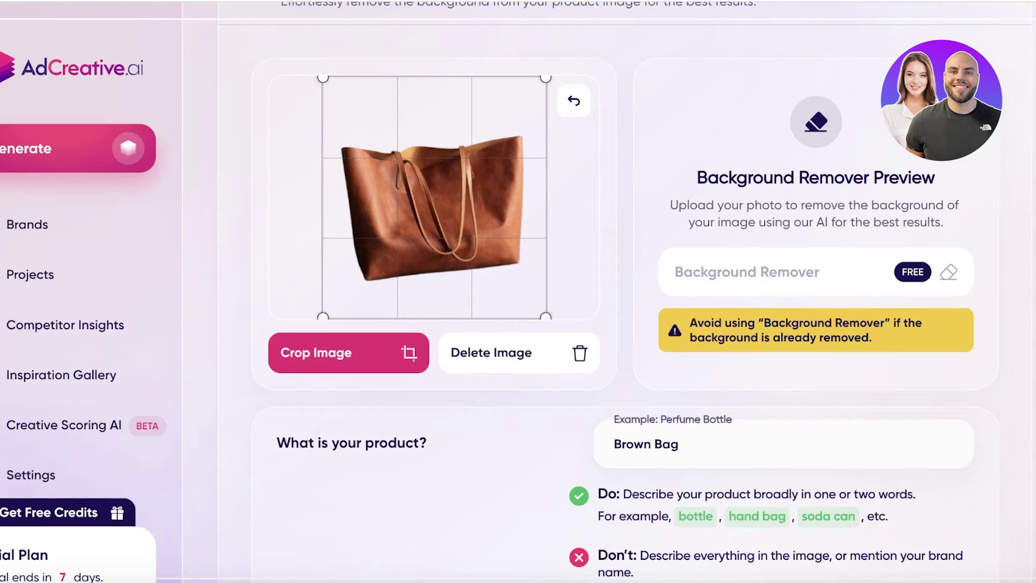
Describe the product as "vegan leather tote bag, which is in a tan color." and continue to the background styles
{"action": "scroll", "coordinate": [454, 250], "scroll_direction": "down", "scroll_amount": 5}
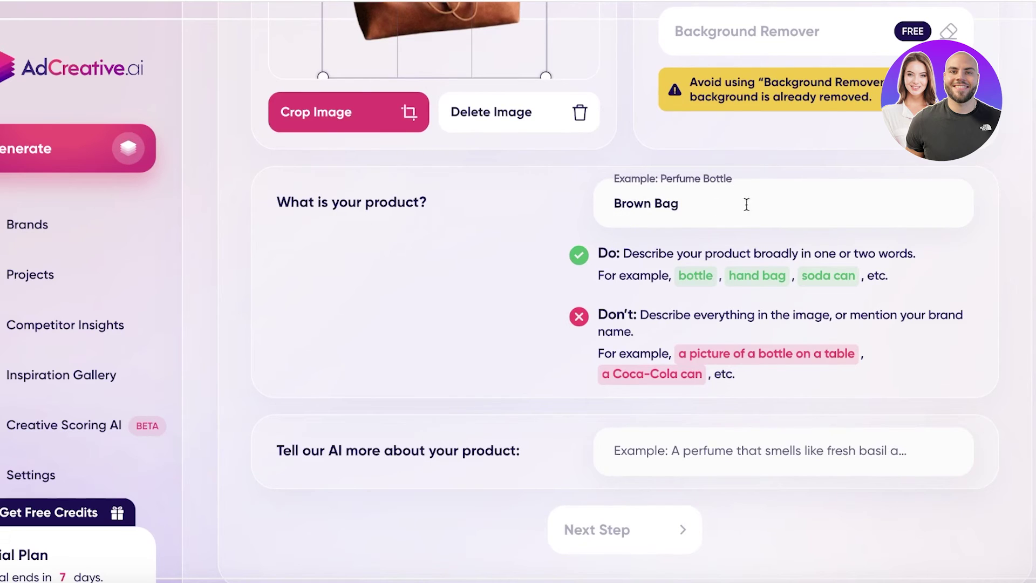
{"action": "scroll", "coordinate": [756, 203], "scroll_direction": "down", "scroll_amount": 1}
{"action": "scroll", "coordinate": [345, 358], "scroll_direction": "down", "scroll_amount": 1}
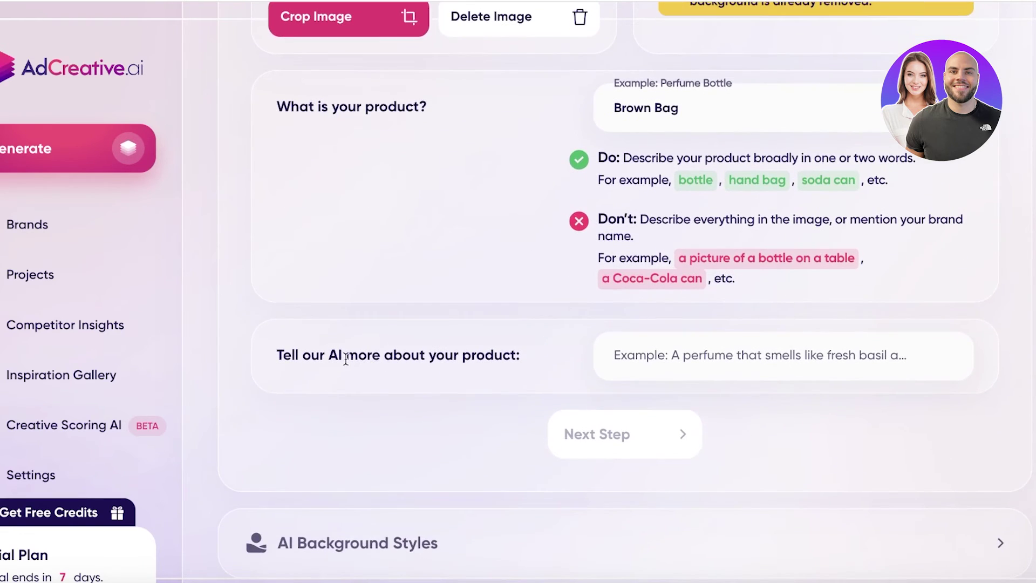
{"action": "left_click", "coordinate": [753, 358]}
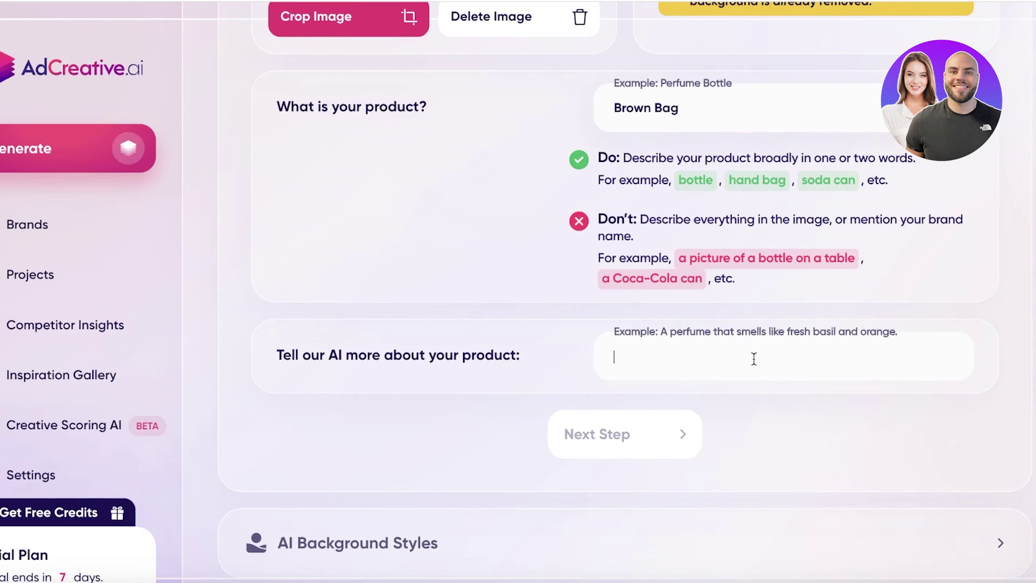
{"action": "type", "text": "vegan leather tote bag, which"}
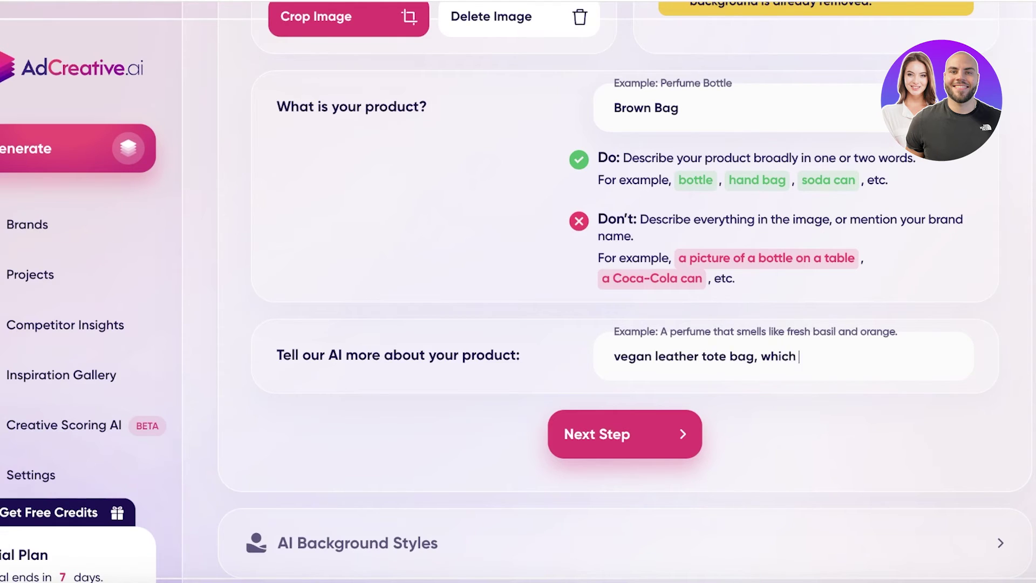
{"action": "type", "text": "in a tan color."}
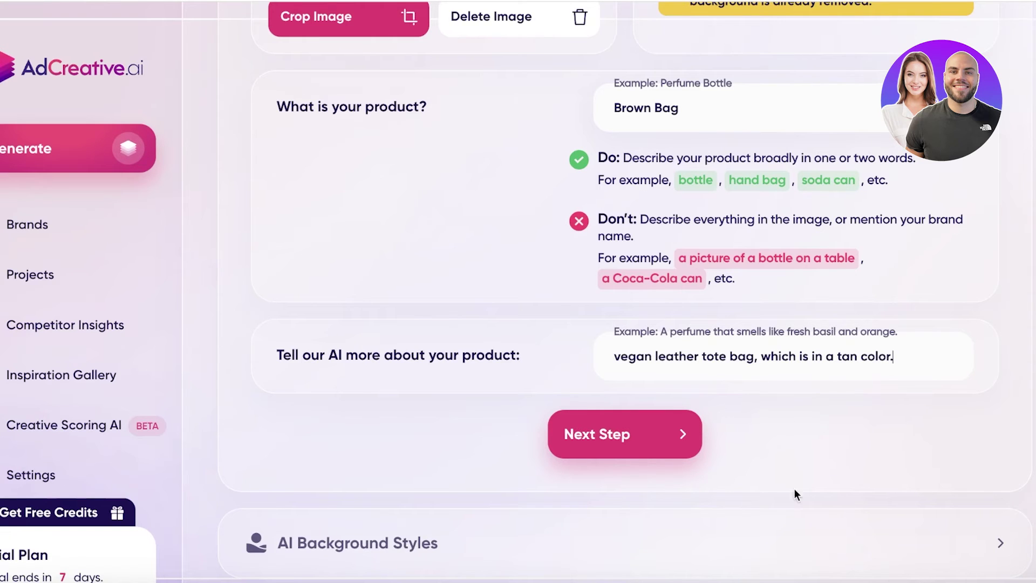
{"action": "left_click", "coordinate": [638, 447]}
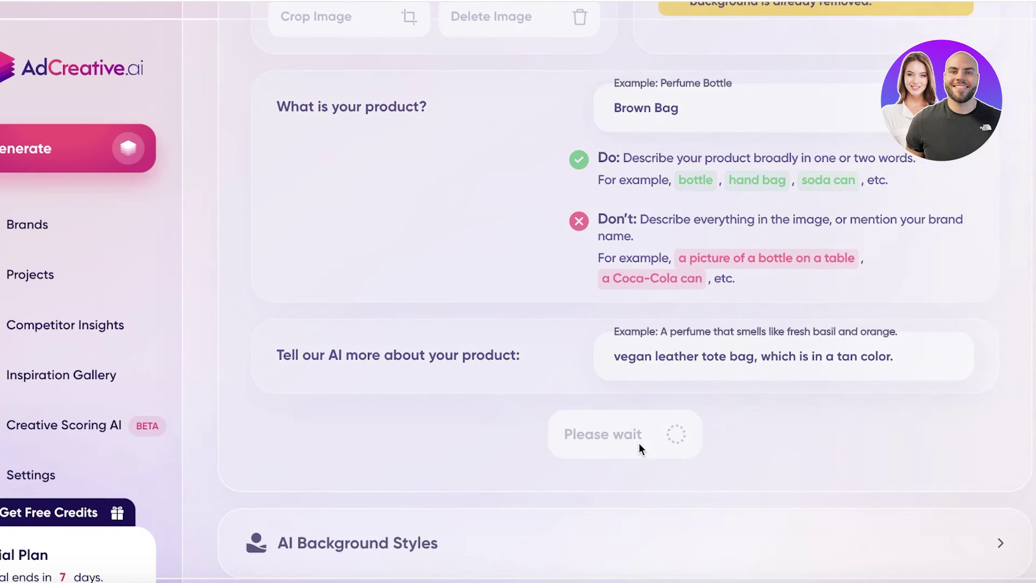
{"action": "scroll", "coordinate": [636, 439], "scroll_direction": "down", "scroll_amount": 4}
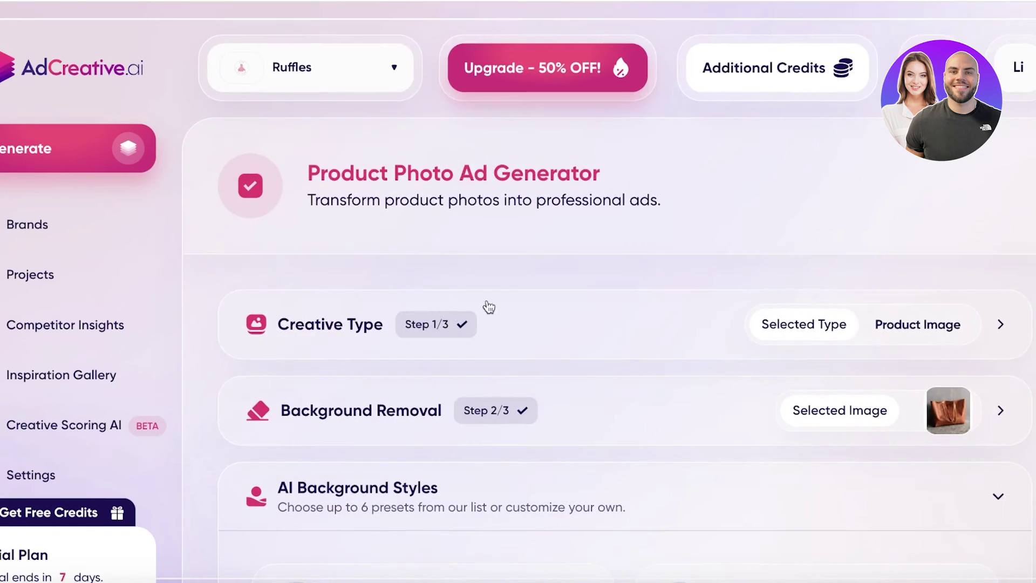
{"action": "scroll", "coordinate": [902, 236], "scroll_direction": "down", "scroll_amount": 1}
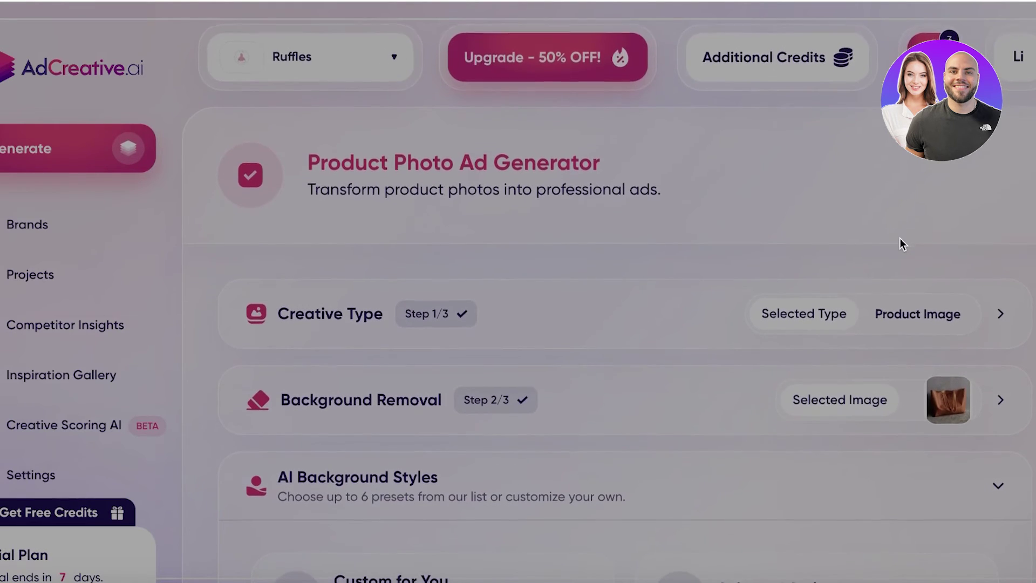
{"action": "scroll", "coordinate": [631, 308], "scroll_direction": "down", "scroll_amount": 1}
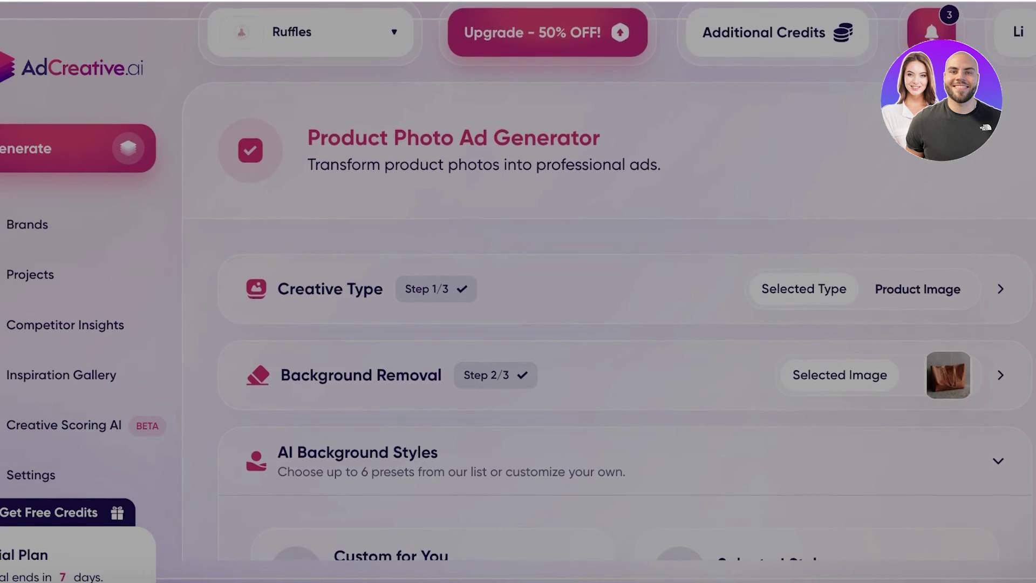
{"action": "scroll", "coordinate": [866, 175], "scroll_direction": "down", "scroll_amount": 1}
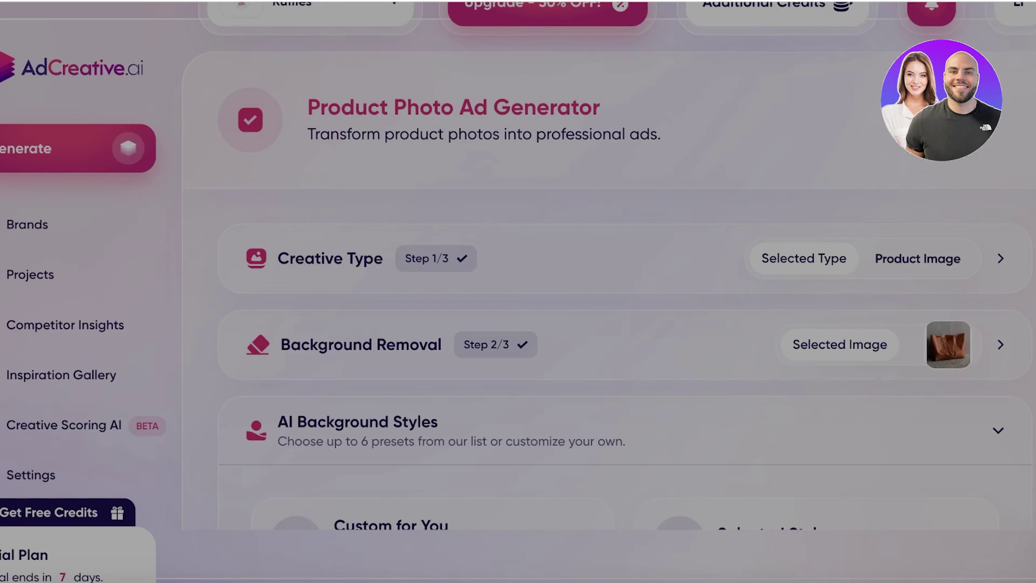
{"action": "scroll", "coordinate": [960, 241], "scroll_direction": "up", "scroll_amount": 2}
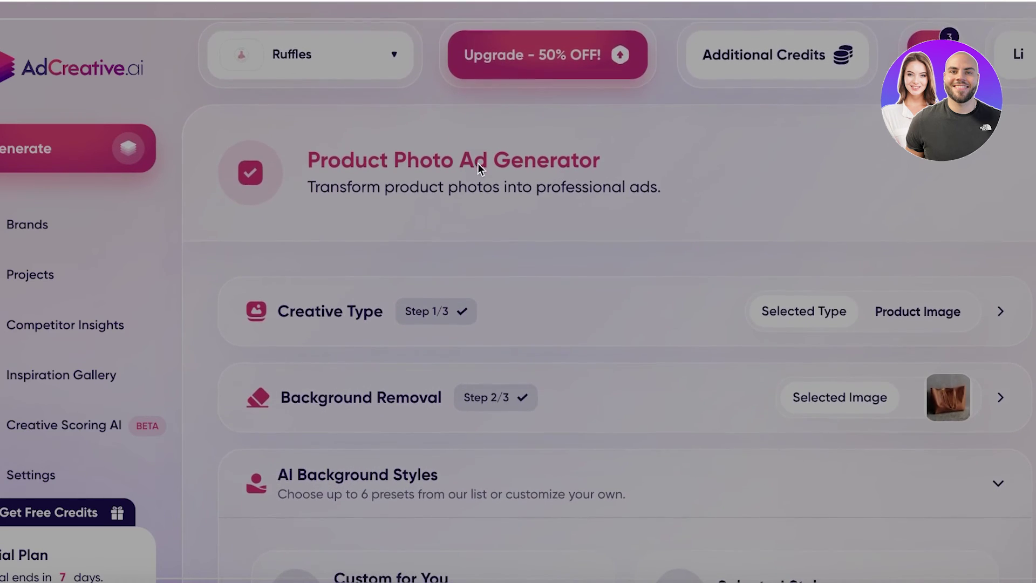
{"action": "scroll", "coordinate": [367, 123], "scroll_direction": "down", "scroll_amount": 1}
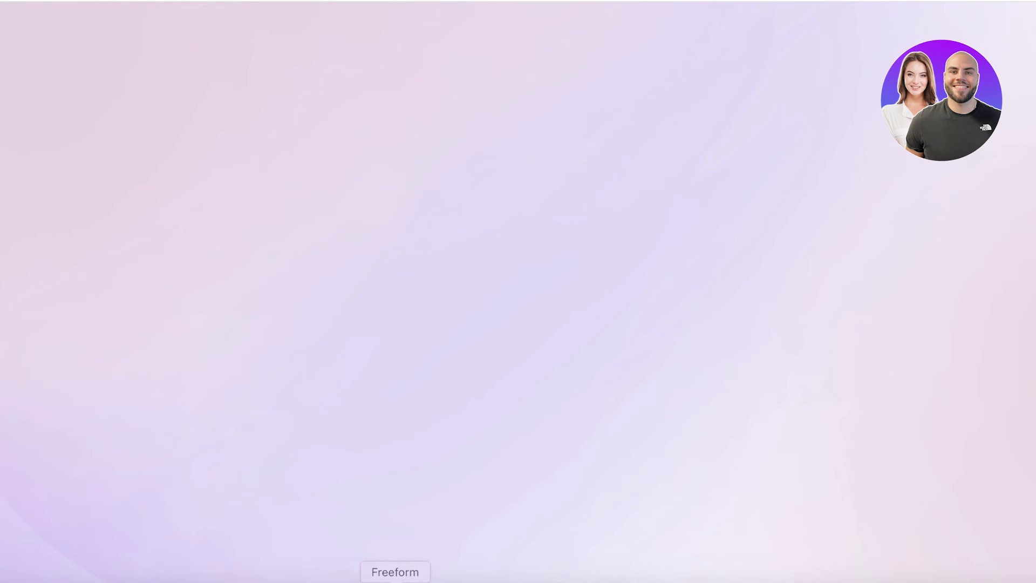
Review the AI-recommended background styles and select the rustic wooden bench in a sunlit garden with a vintage teacup
{"action": "scroll", "coordinate": [631, 244], "scroll_direction": "down", "scroll_amount": 5}
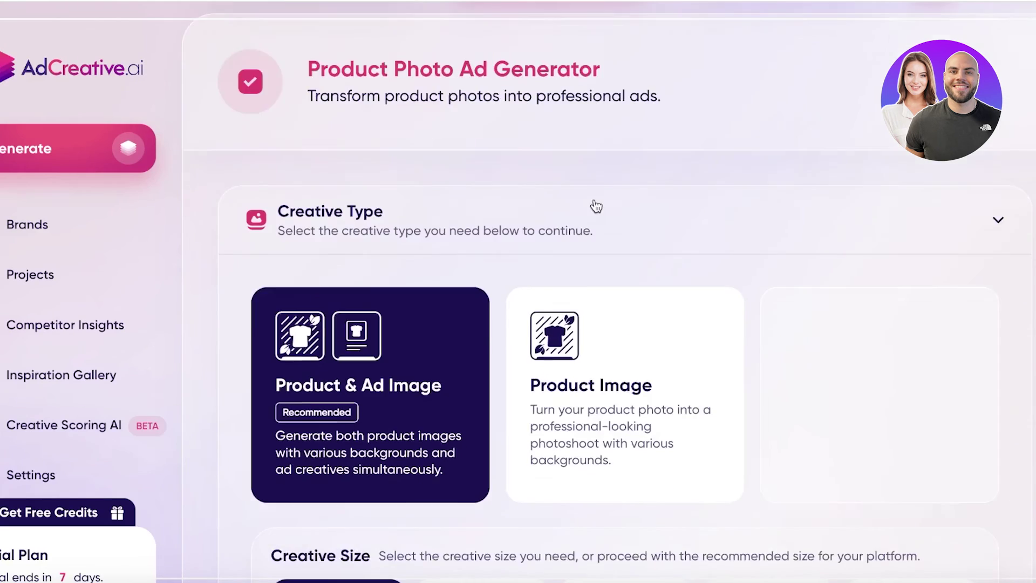
{"action": "scroll", "coordinate": [624, 352], "scroll_direction": "down", "scroll_amount": 5}
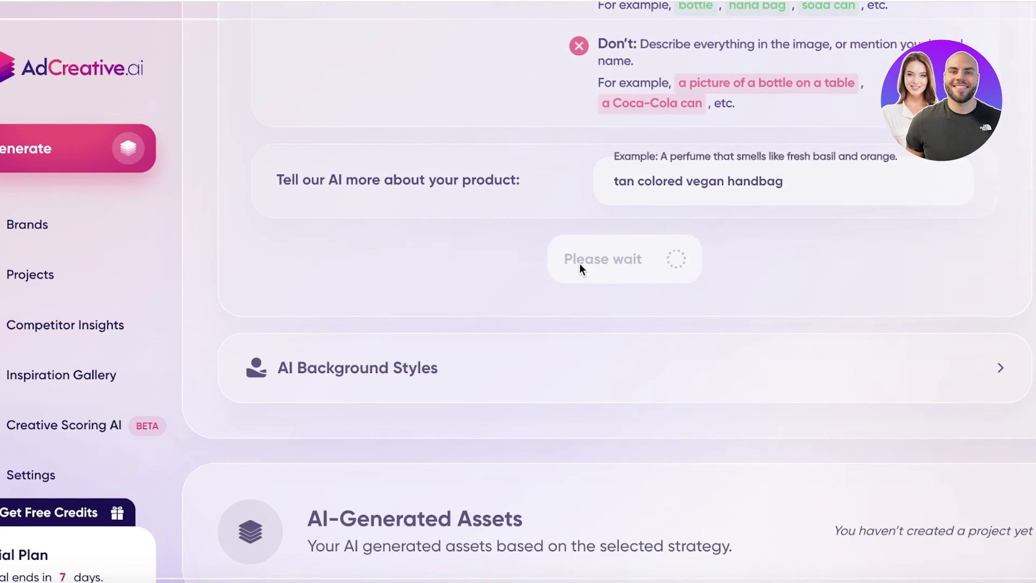
{"action": "scroll", "coordinate": [579, 269], "scroll_direction": "up", "scroll_amount": 2}
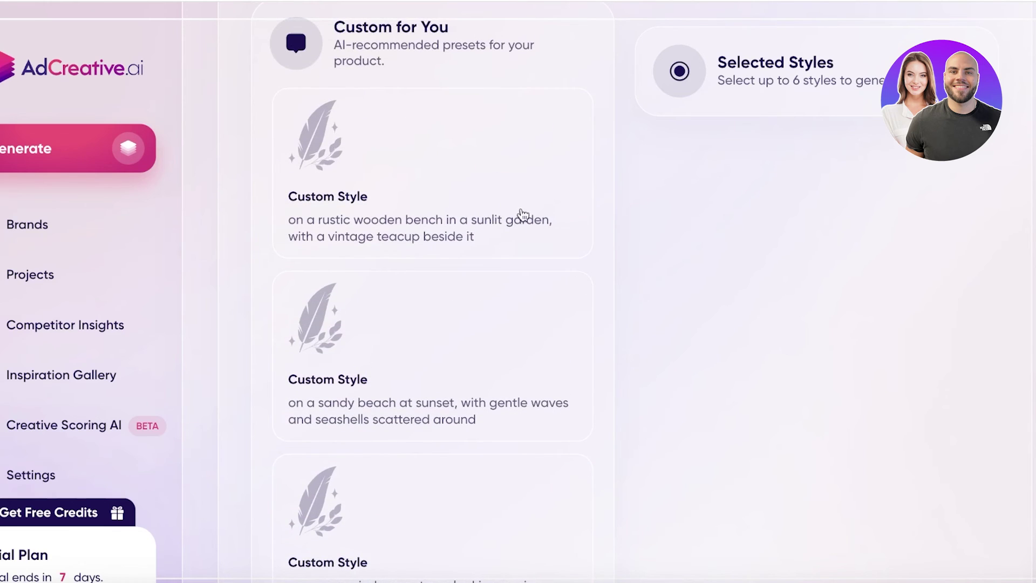
{"action": "left_click", "coordinate": [388, 183]}
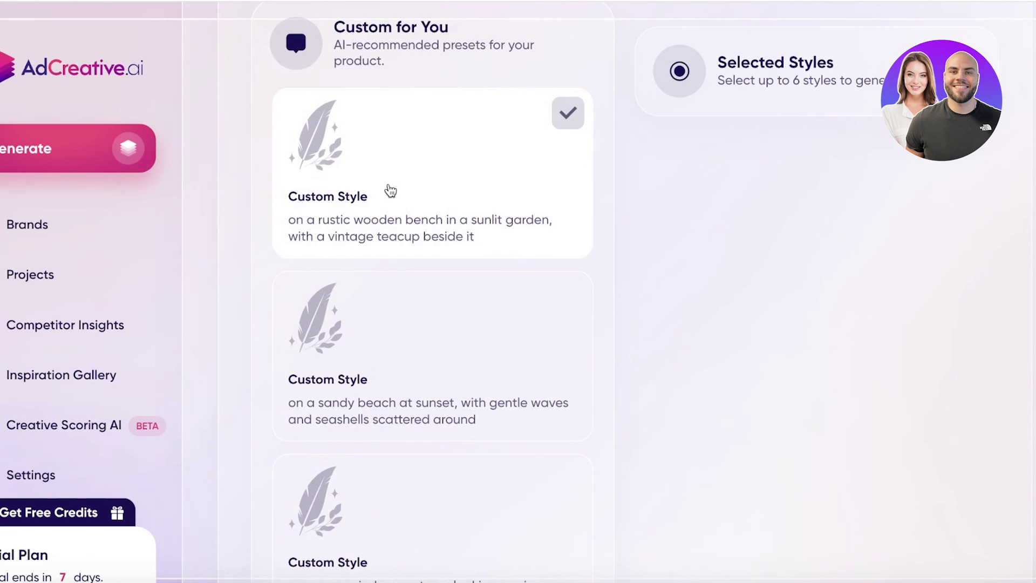
{"action": "left_click", "coordinate": [512, 374]}
{"action": "scroll", "coordinate": [426, 280], "scroll_direction": "down", "scroll_amount": 5}
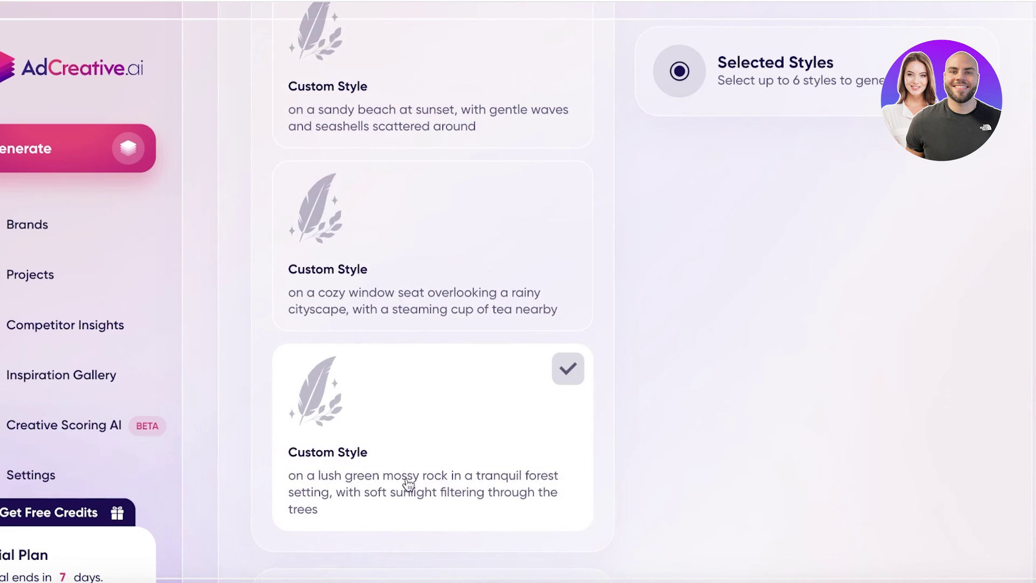
{"action": "scroll", "coordinate": [377, 351], "scroll_direction": "up", "scroll_amount": 1}
{"action": "left_click", "coordinate": [354, 328]}
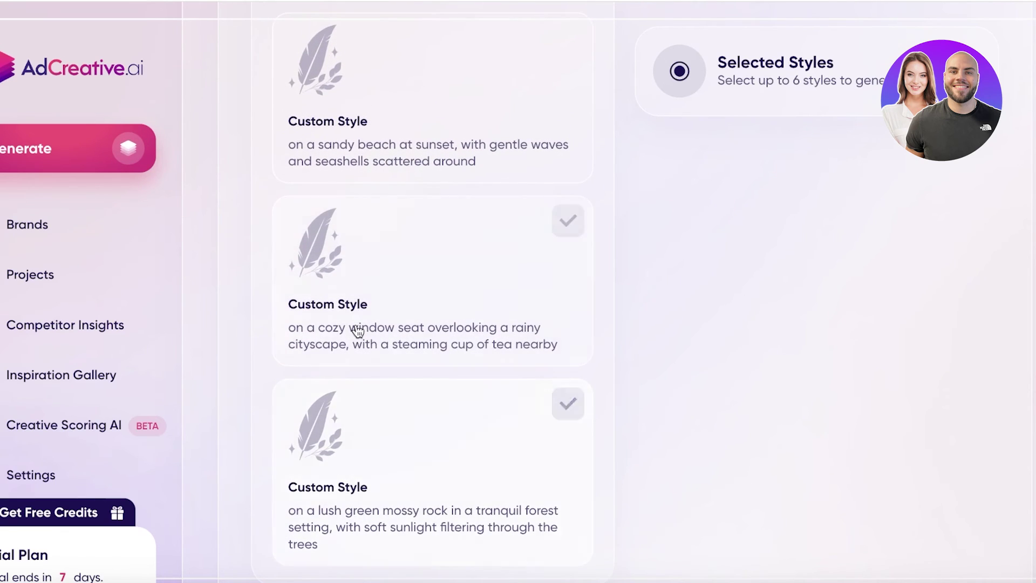
{"action": "scroll", "coordinate": [367, 361], "scroll_direction": "up", "scroll_amount": 4}
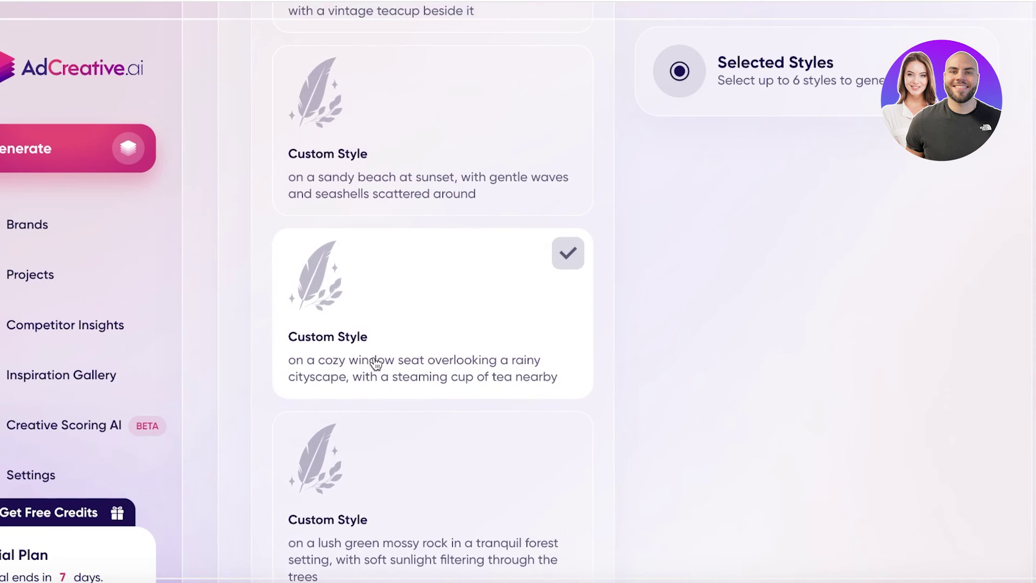
{"action": "left_click", "coordinate": [384, 218]}
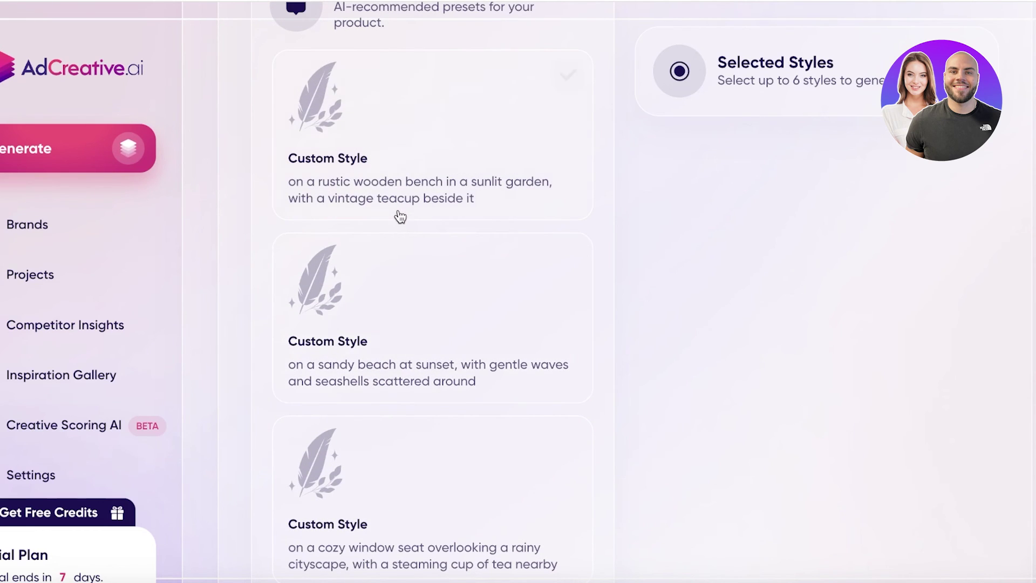
{"action": "left_click", "coordinate": [523, 150]}
Check the Selected Styles list and generate the product photo with the chosen background style
{"action": "scroll", "coordinate": [718, 278], "scroll_direction": "up", "scroll_amount": 4}
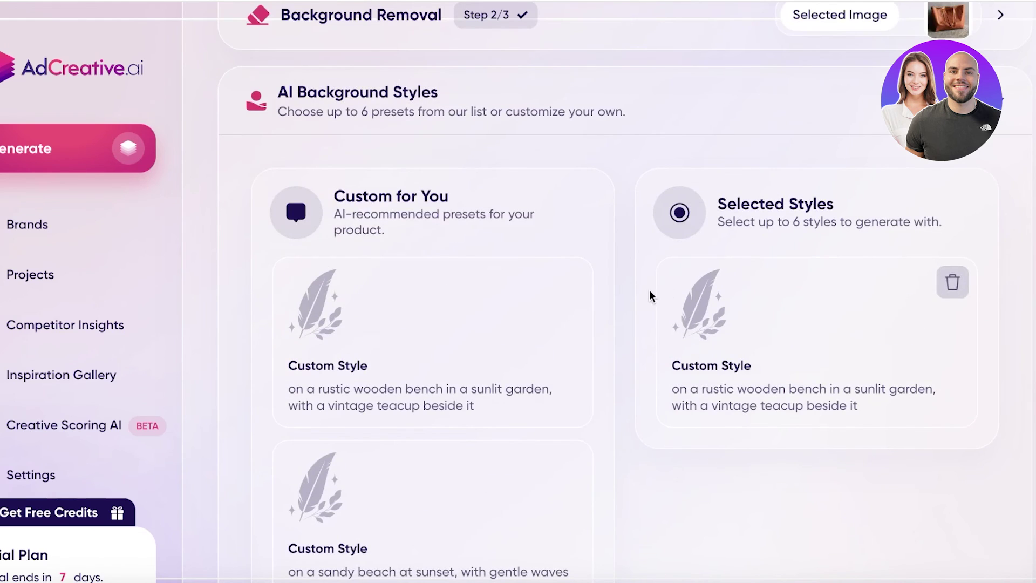
{"action": "scroll", "coordinate": [649, 291], "scroll_direction": "down", "scroll_amount": 3}
{"action": "left_click", "coordinate": [658, 301]}
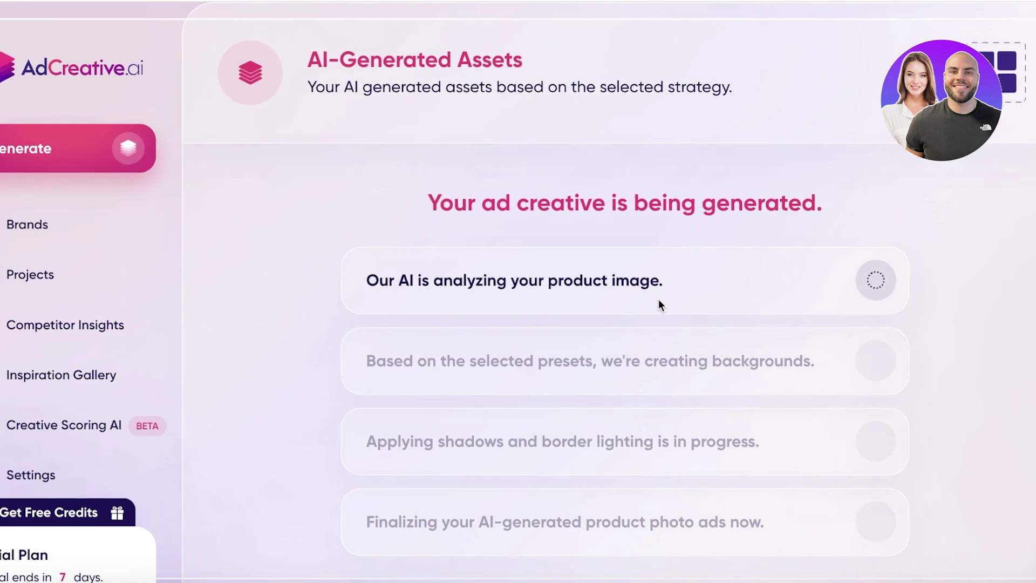
Examine the generated product photos of the leather tote bag in the AI-Generated Assets section
{"action": "scroll", "coordinate": [629, 304], "scroll_direction": "down", "scroll_amount": 2}
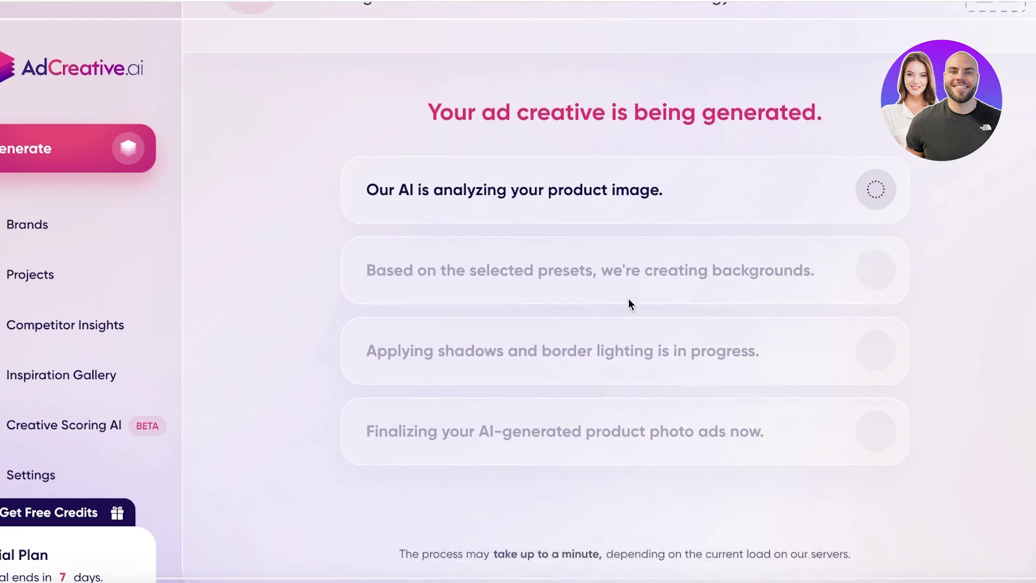
{"action": "scroll", "coordinate": [629, 305], "scroll_direction": "down", "scroll_amount": 1}
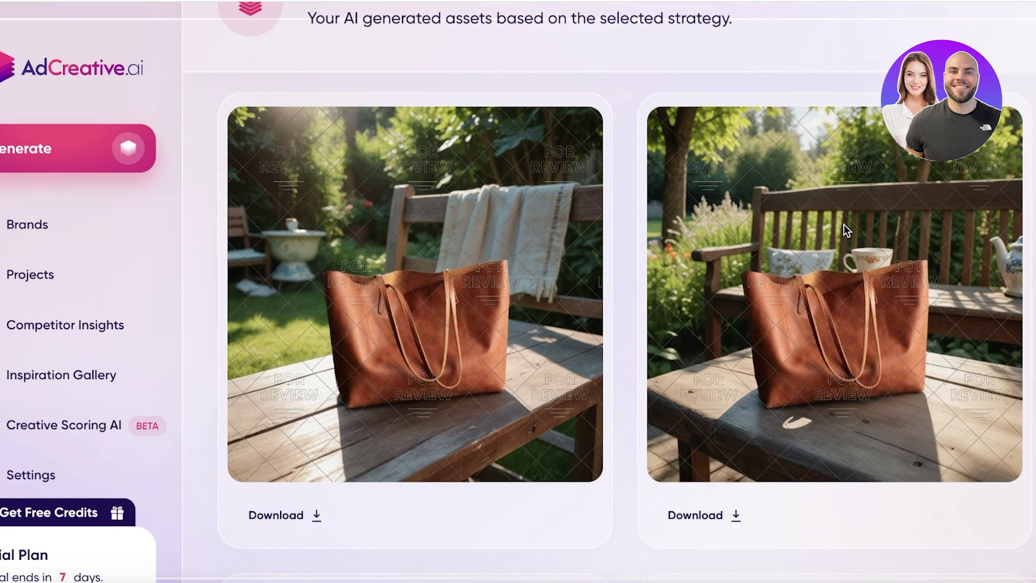
{"action": "scroll", "coordinate": [917, 194], "scroll_direction": "down", "scroll_amount": 15}
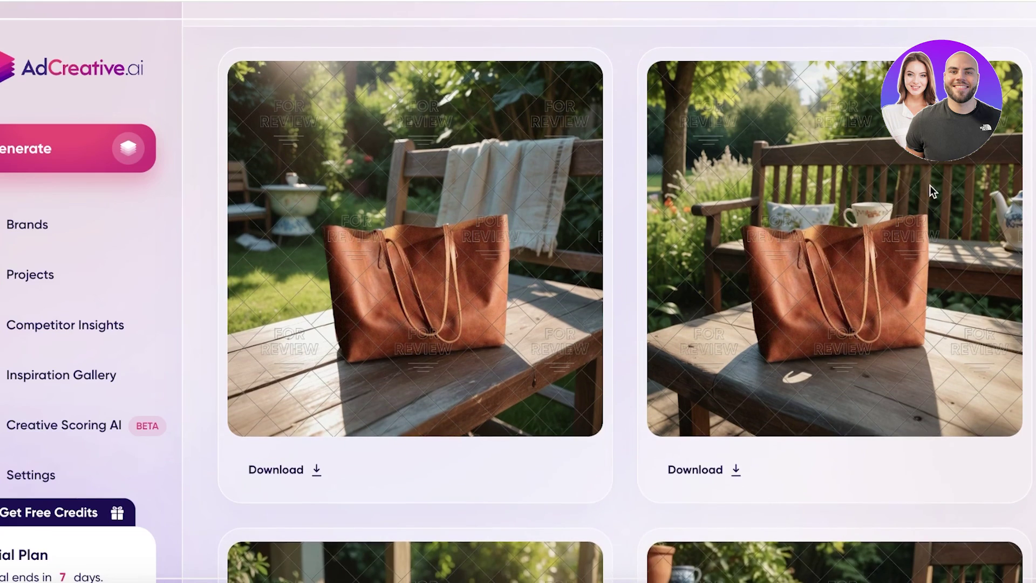
{"action": "scroll", "coordinate": [909, 209], "scroll_direction": "down", "scroll_amount": 3}
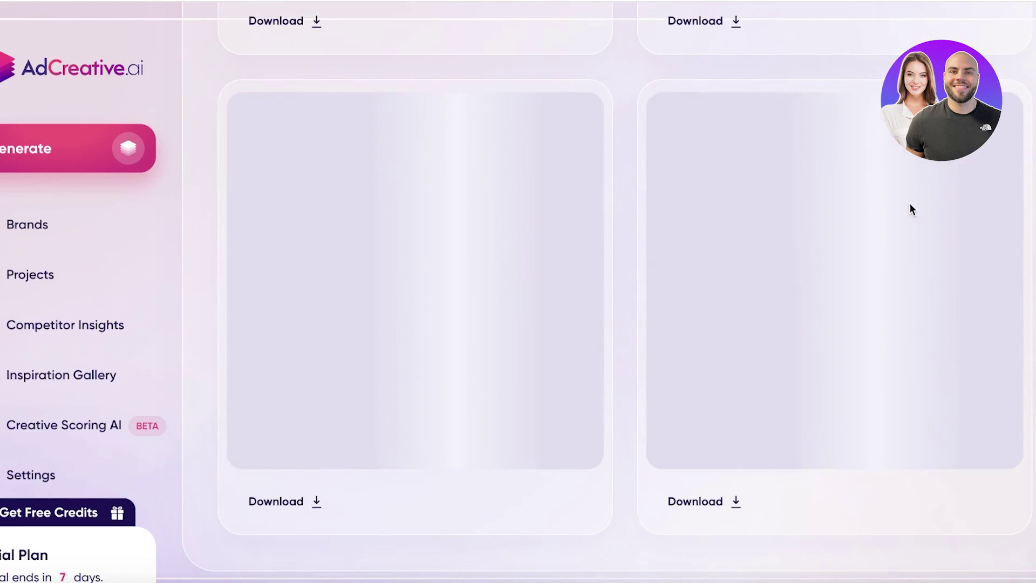
{"action": "scroll", "coordinate": [909, 215], "scroll_direction": "down", "scroll_amount": 5}
{"action": "scroll", "coordinate": [666, 310], "scroll_direction": "up", "scroll_amount": 20}
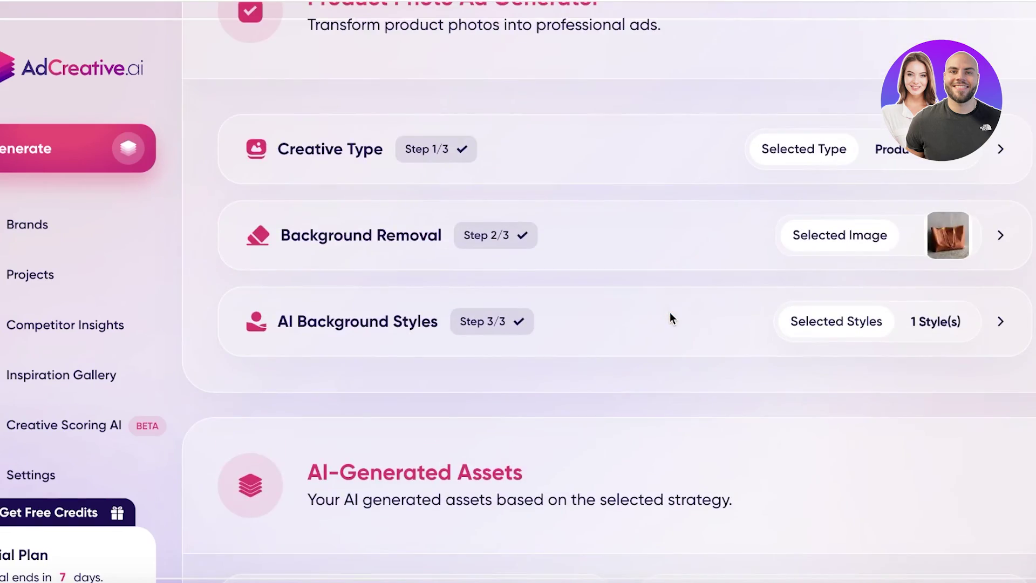
{"action": "scroll", "coordinate": [631, 243], "scroll_direction": "down", "scroll_amount": 18}
{"action": "scroll", "coordinate": [786, 181], "scroll_direction": "down", "scroll_amount": 10}
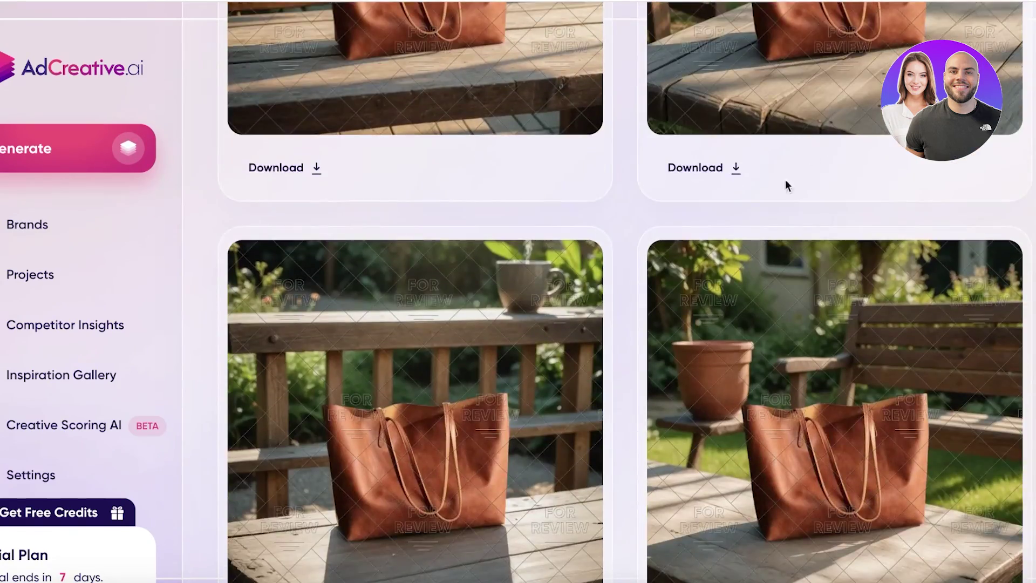
{"action": "scroll", "coordinate": [732, 243], "scroll_direction": "up", "scroll_amount": 20}
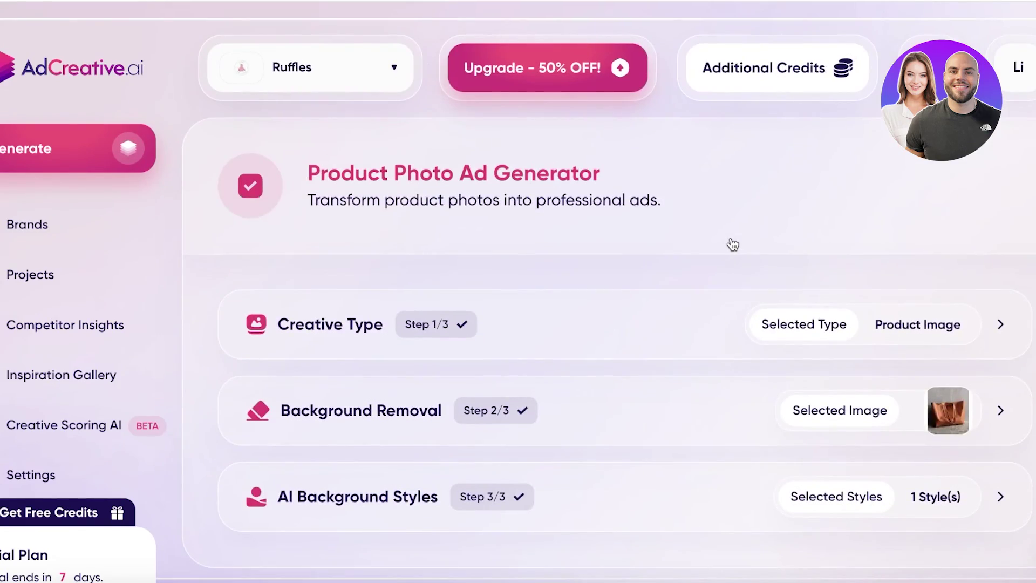
{"action": "scroll", "coordinate": [732, 243], "scroll_direction": "down", "scroll_amount": 15}
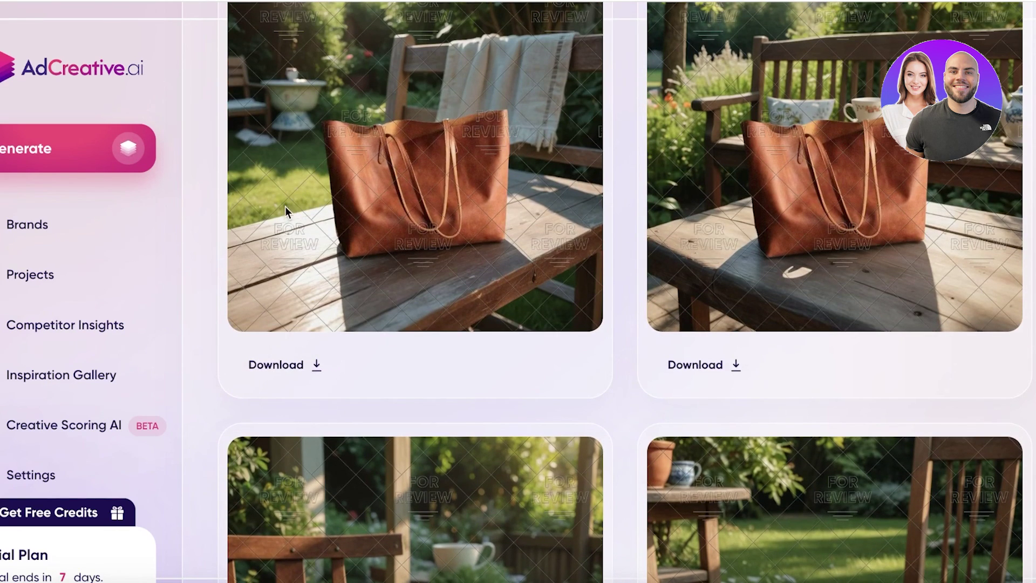
Look at the Competitor Insights and Inspiration Gallery pages, ending on the Brands page
{"action": "left_click", "coordinate": [76, 323]}
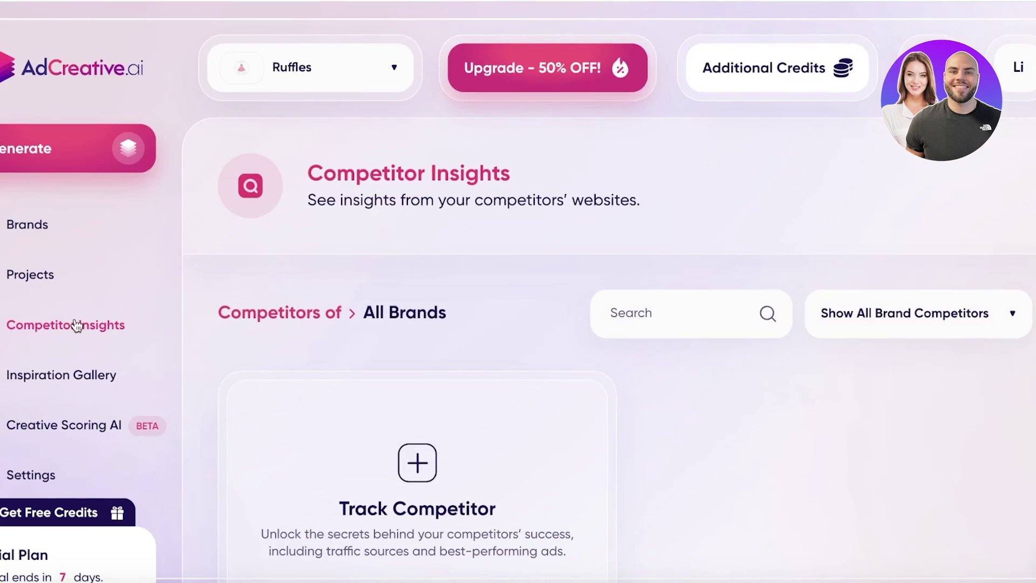
{"action": "left_click", "coordinate": [7, 399]}
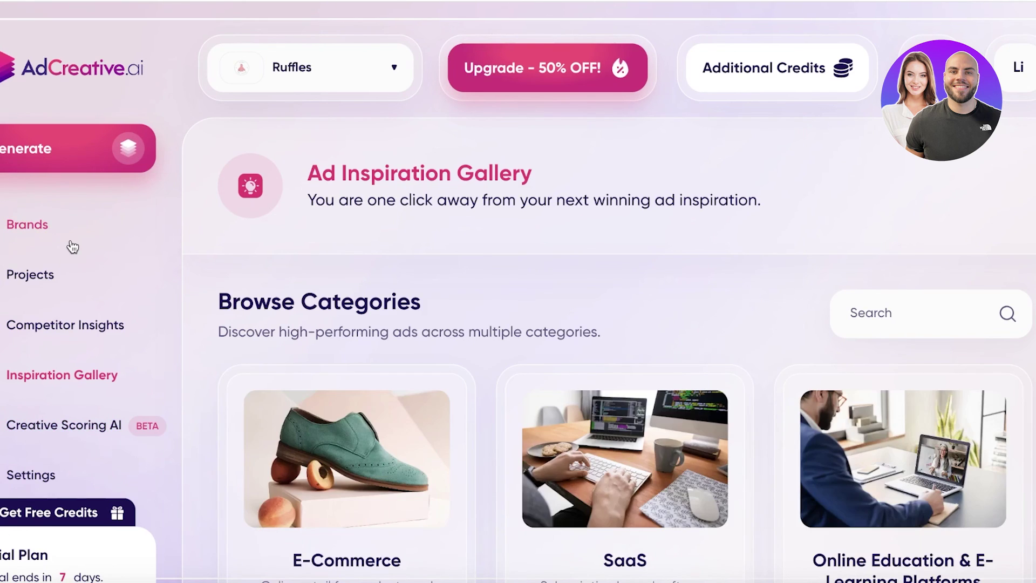
{"action": "left_click", "coordinate": [32, 224]}
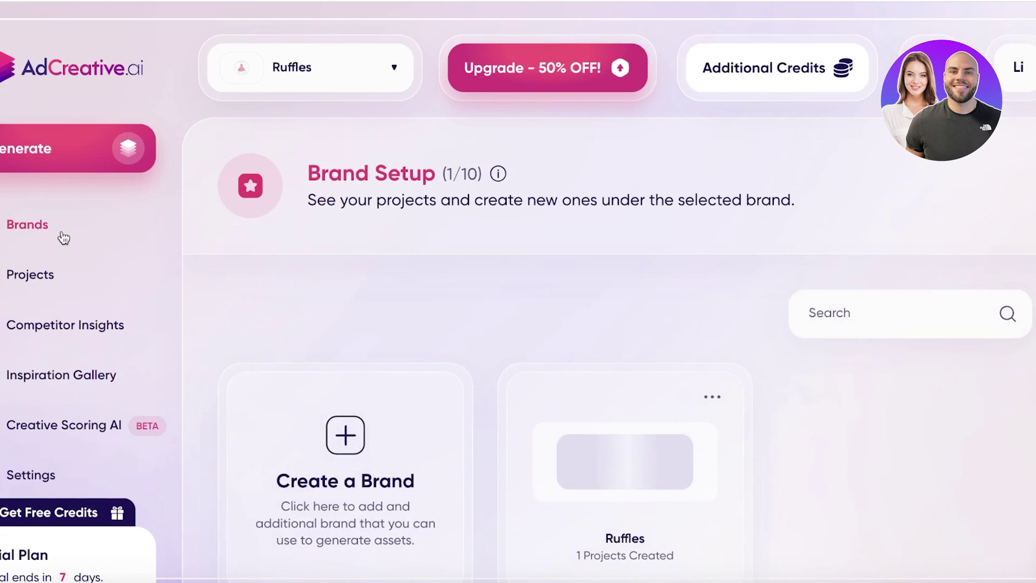